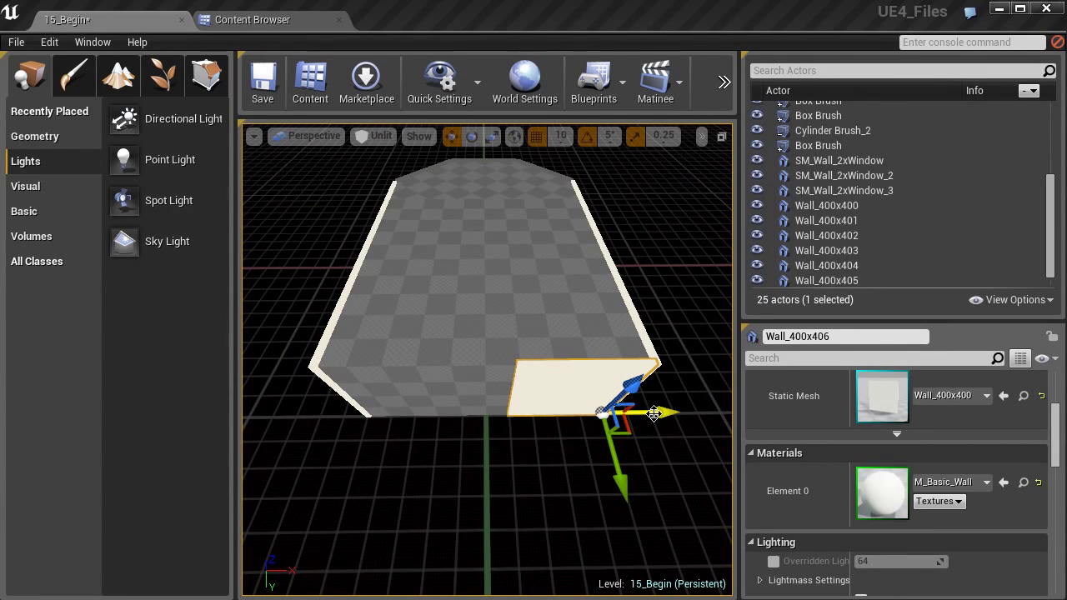
# Step: Duplicate the front wall panel over to X -80 and place a Wall_Door_400x400 mesh over the remaining gap at about X -180, Y 1010
pyautogui.moveTo(654, 413); pyautogui.dragTo(557, 408)
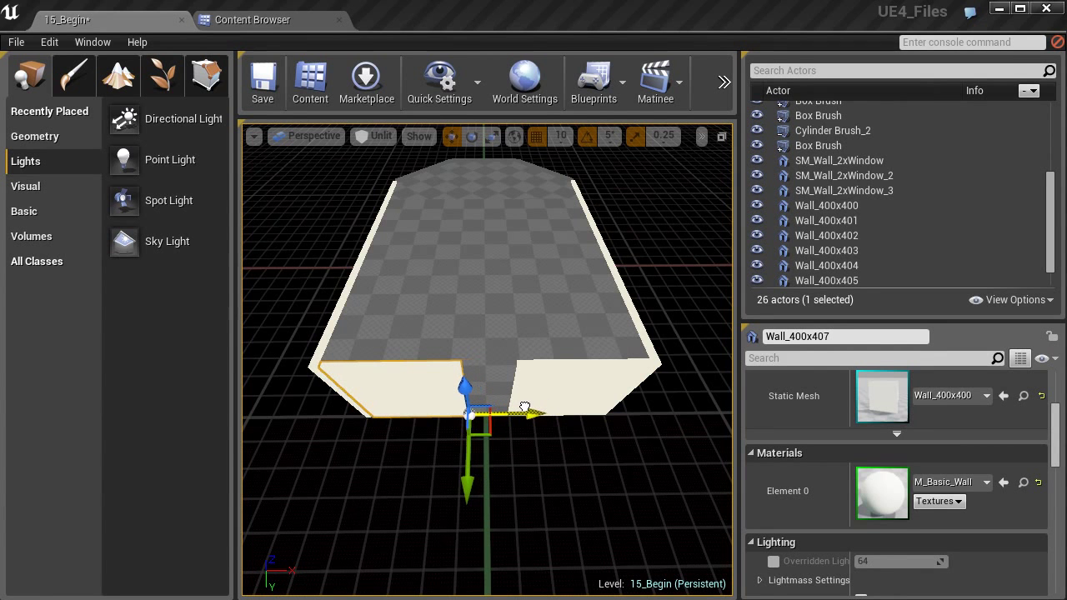
pyautogui.moveTo(396, 397); pyautogui.dragTo(340, 464, button='right')
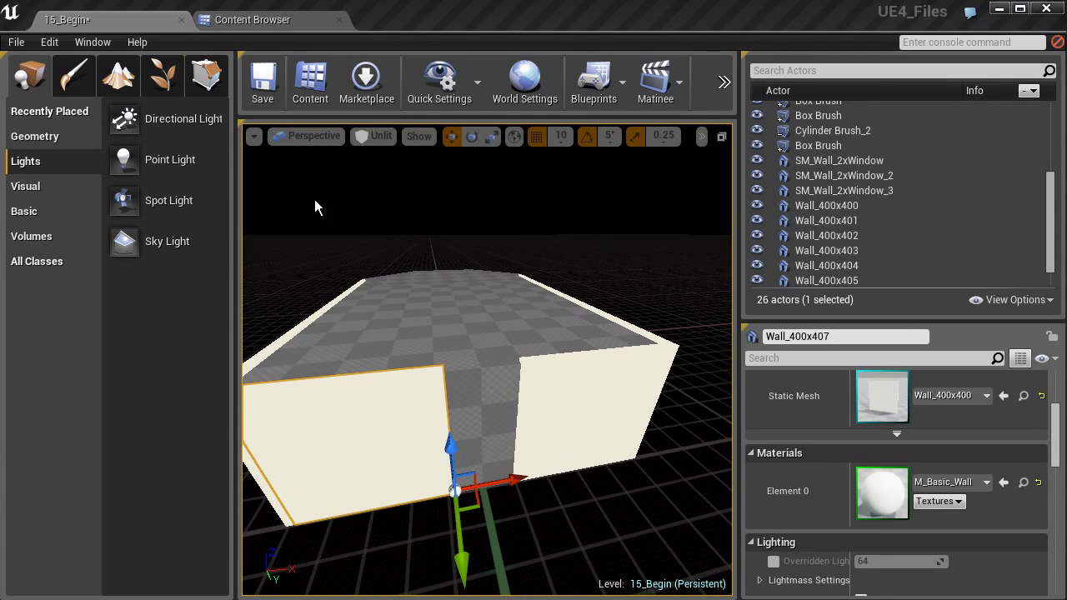
pyautogui.click(253, 19)
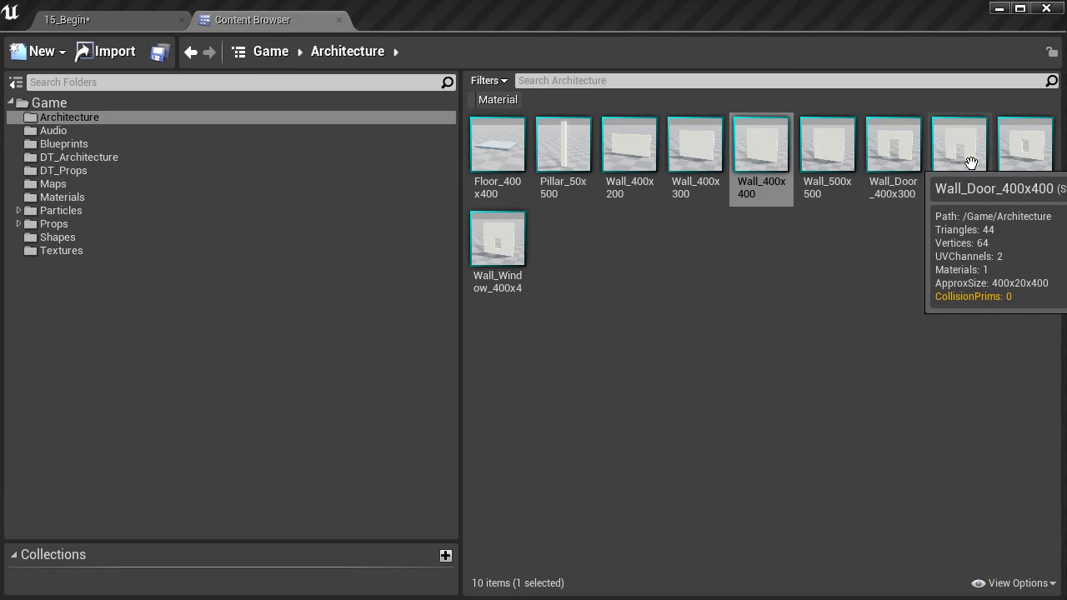
pyautogui.moveTo(971, 161); pyautogui.dragTo(417, 493)
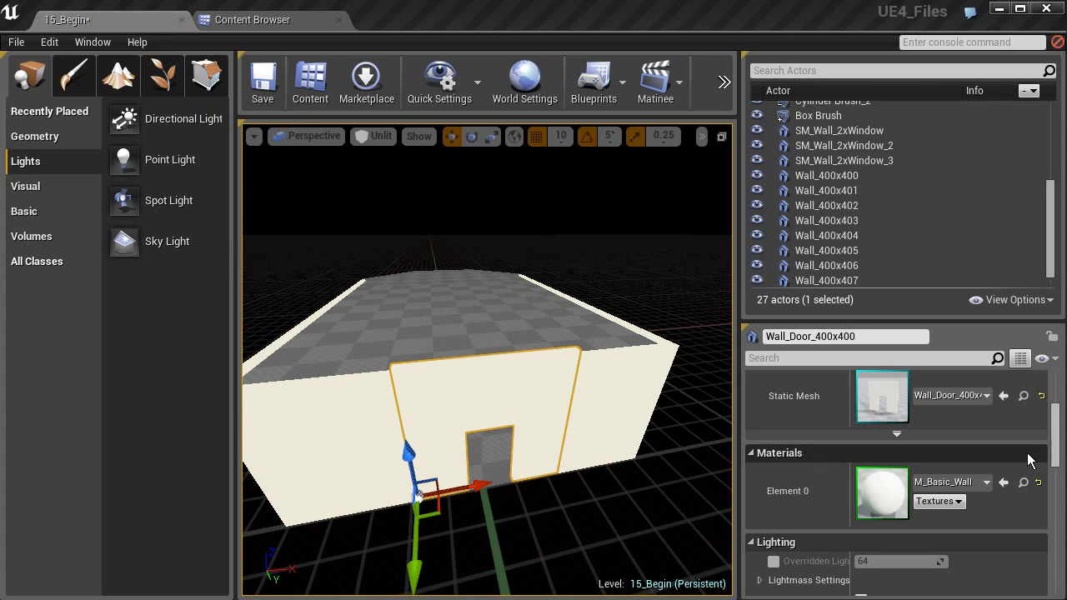
# Step: Set the door wall's Z location to 10
pyautogui.moveTo(1056, 442); pyautogui.dragTo(1055, 373)
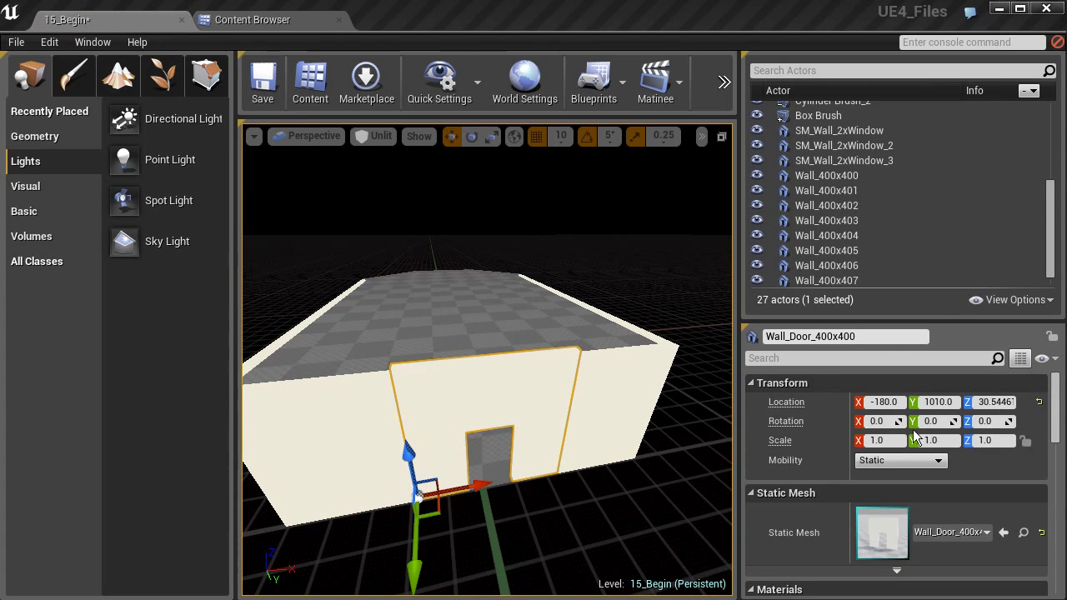
pyautogui.moveTo(487, 358); pyautogui.dragTo(569, 380, button='right')
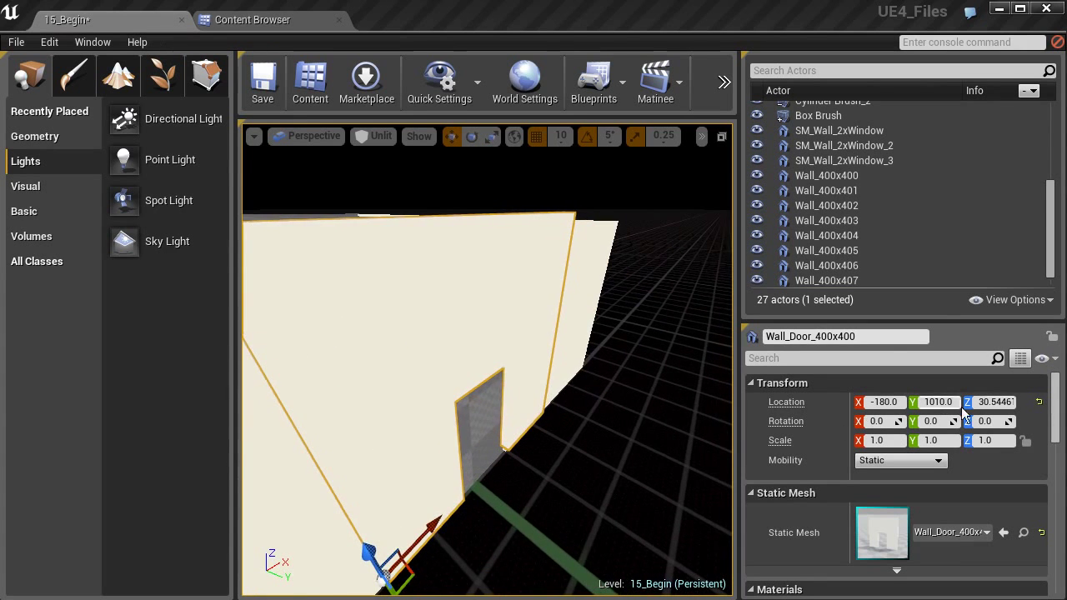
pyautogui.click(996, 401)
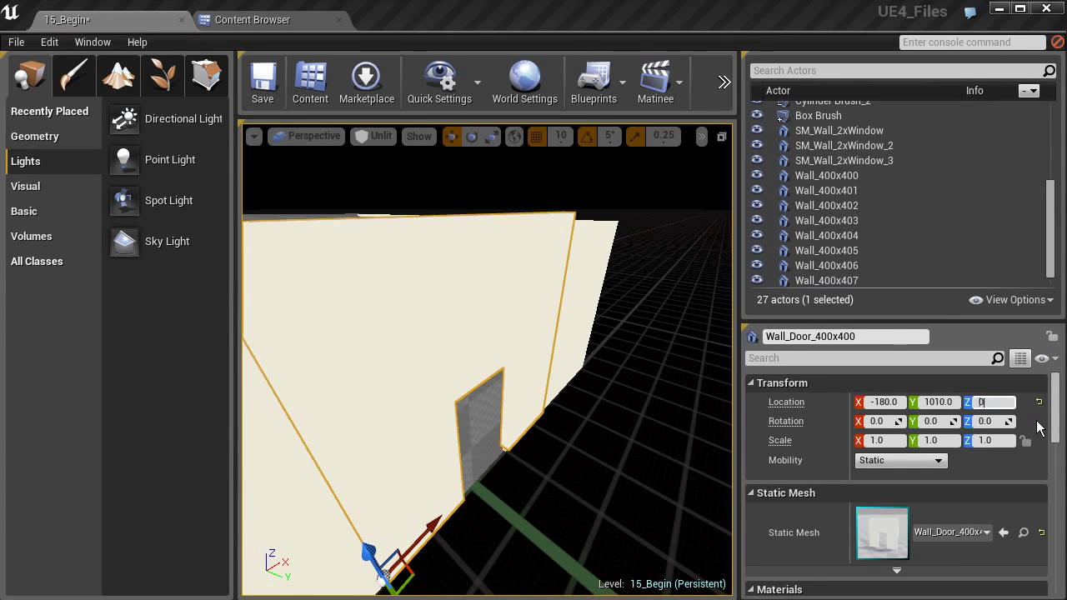
pyautogui.press('Return')
pyautogui.moveTo(655, 345); pyautogui.dragTo(571, 350, button='right')
pyautogui.click(996, 401)
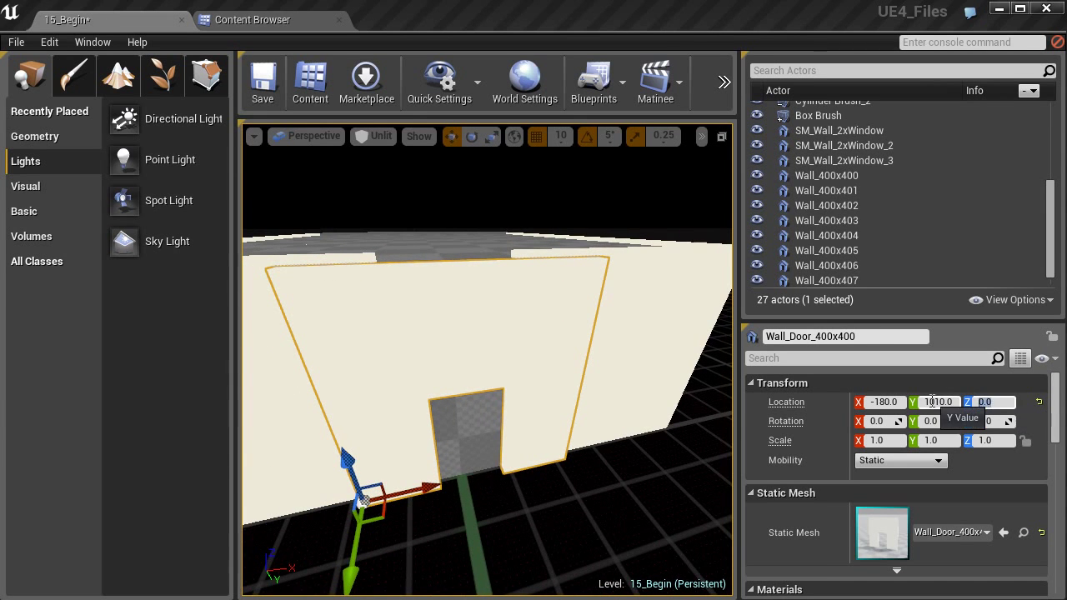
pyautogui.write('10')
pyautogui.press('Return')
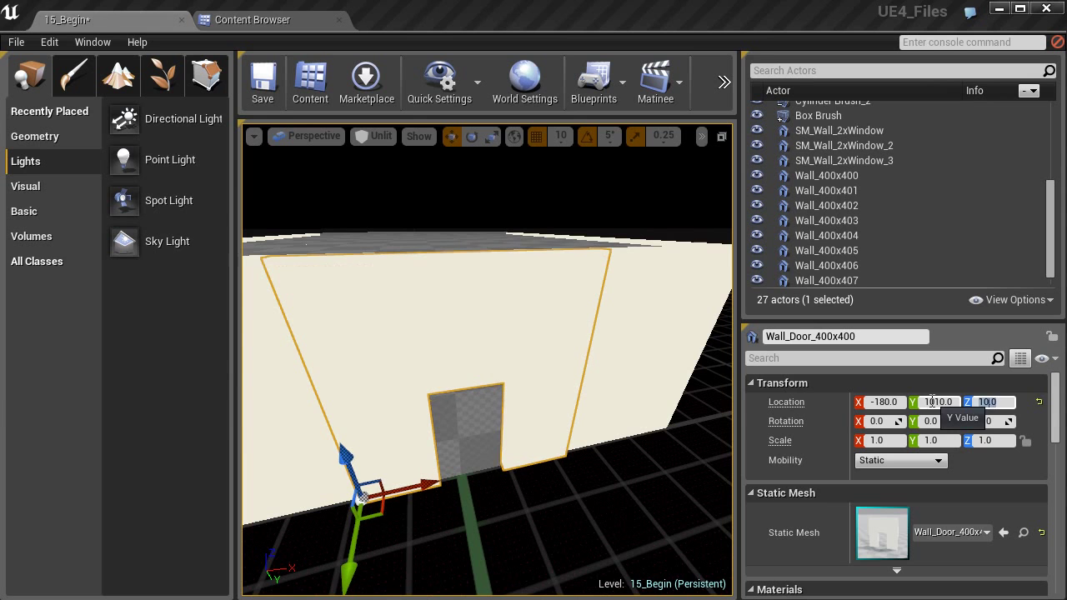
# Step: Set the Z location of the front wall panel Wall_400x406 to 10
pyautogui.click(683, 318)
pyautogui.click(458, 343)
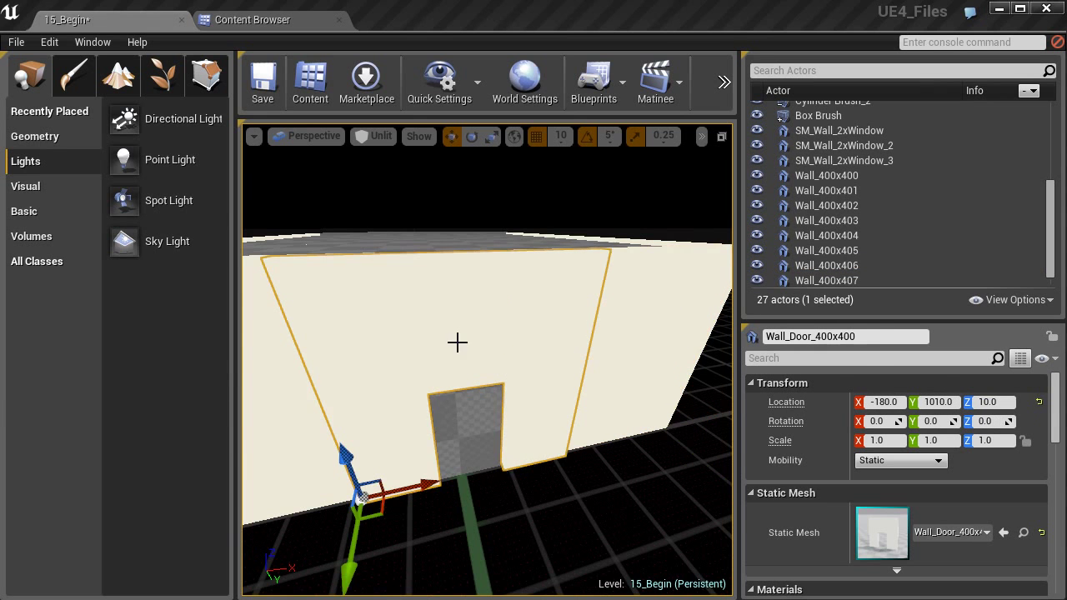
pyautogui.press('f')
pyautogui.click(670, 328)
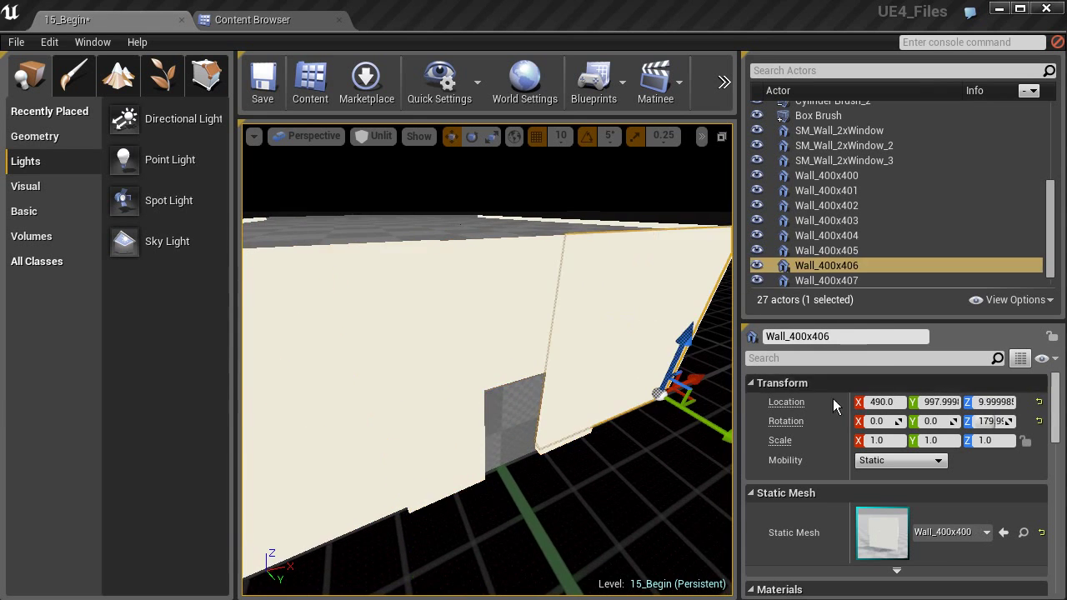
pyautogui.click(1006, 402)
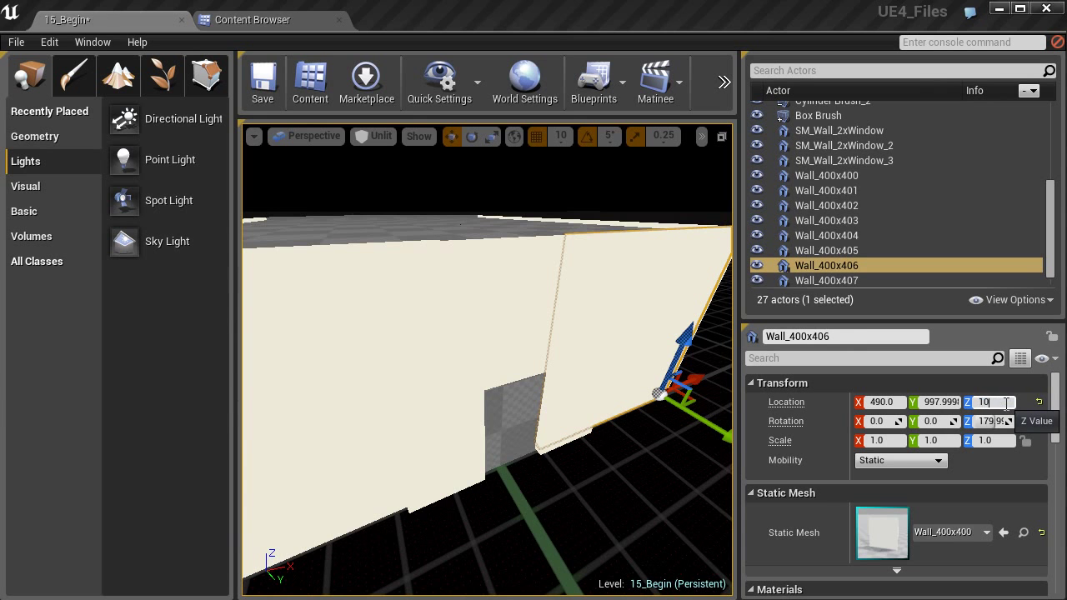
pyautogui.press('d')
pyautogui.moveTo(595, 427); pyautogui.dragTo(572, 421, button='right')
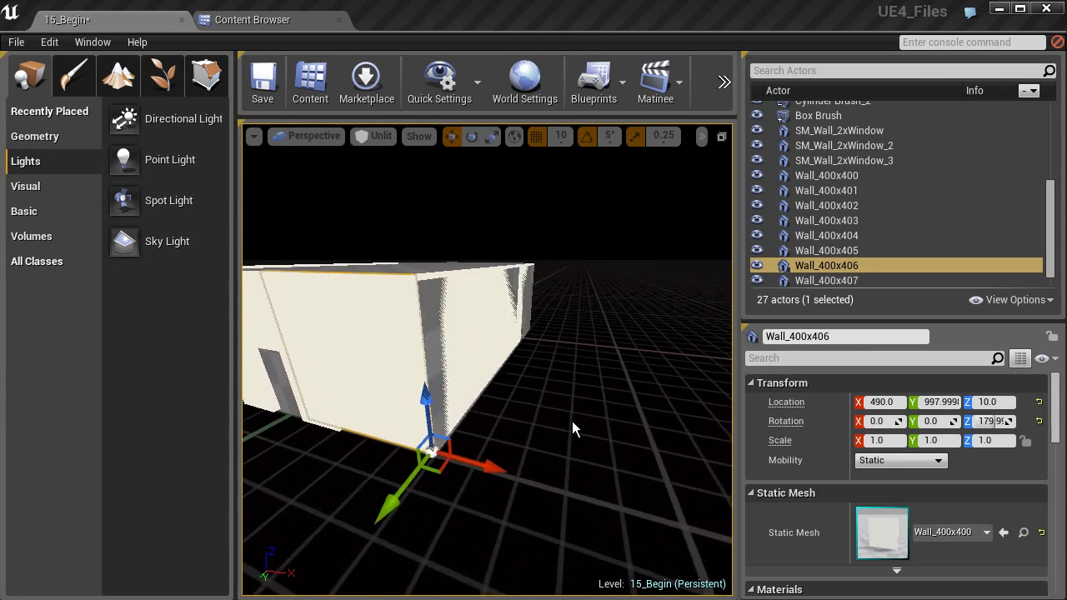
# Step: Examine how the corner box brush and side panel Wall_400x402 line up with the front walls
pyautogui.click(444, 337)
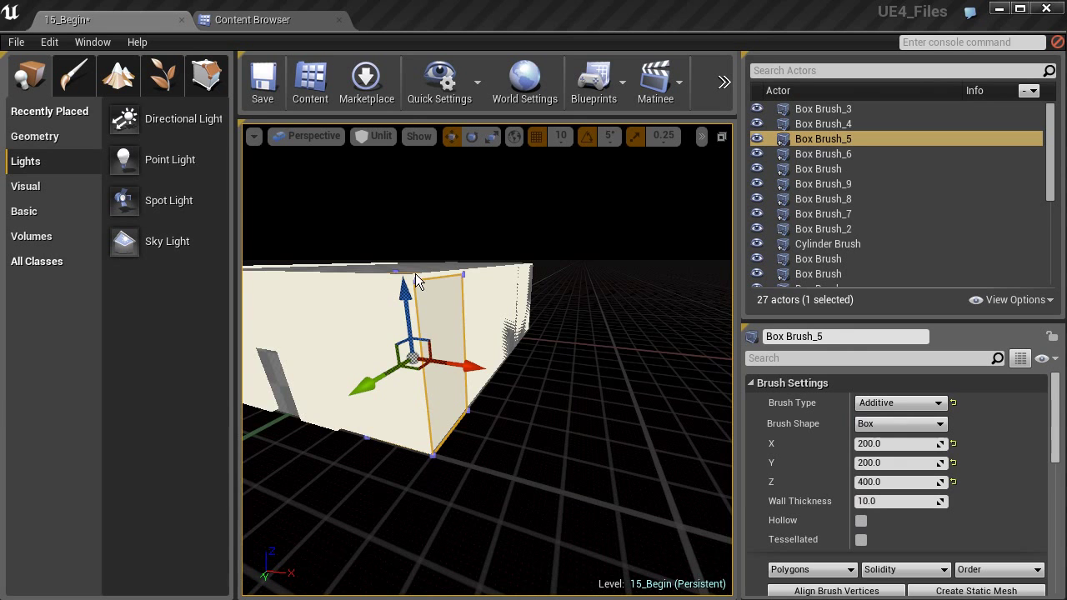
pyautogui.press('d')
pyautogui.moveTo(428, 277); pyautogui.dragTo(380, 265, button='right')
pyautogui.click(536, 301)
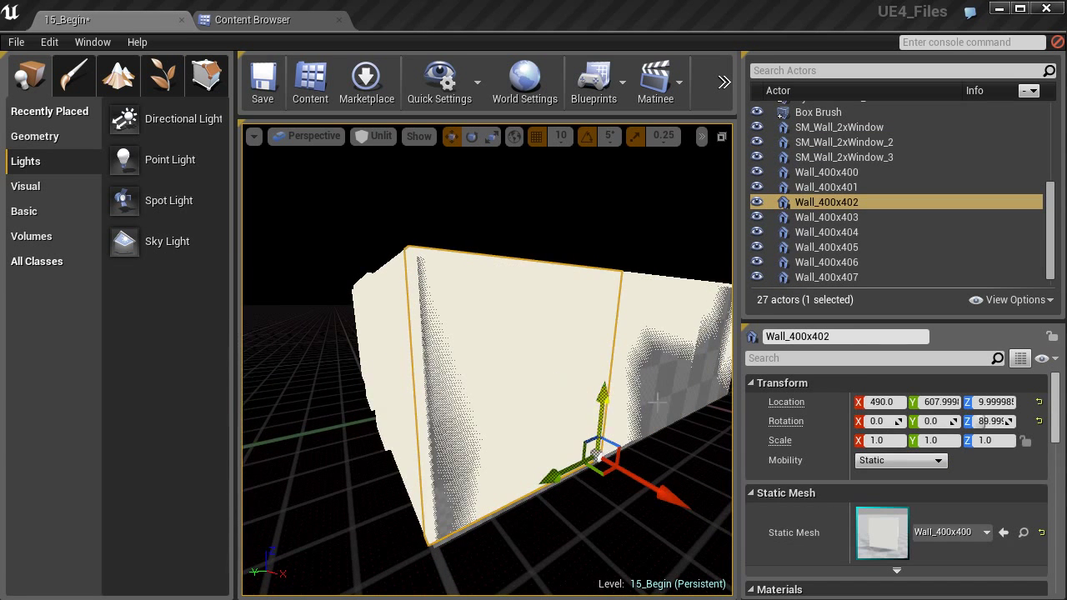
pyautogui.press('a')
pyautogui.moveTo(576, 391); pyautogui.dragTo(671, 396, button='right')
pyautogui.moveTo(403, 288); pyautogui.dragTo(492, 291, button='right')
# Step: Move the door wall inward along the Y axis to 1000, toward the plane of the front walls
pyautogui.click(404, 296)
pyautogui.press('a')
pyautogui.moveTo(415, 308); pyautogui.dragTo(445, 313, button='right')
pyautogui.press('s')
pyautogui.moveTo(533, 429); pyautogui.dragTo(527, 429)
pyautogui.moveTo(497, 365)
pyautogui.mouseDown(button='right')
pyautogui.moveTo(491, 275)
pyautogui.moveTo(496, 375)
pyautogui.mouseUp(button='right')
# Step: Switch the viewport to the orthographic Top view and frame the door wall's end where it overlaps the neighbouring panel
pyautogui.click(316, 135)
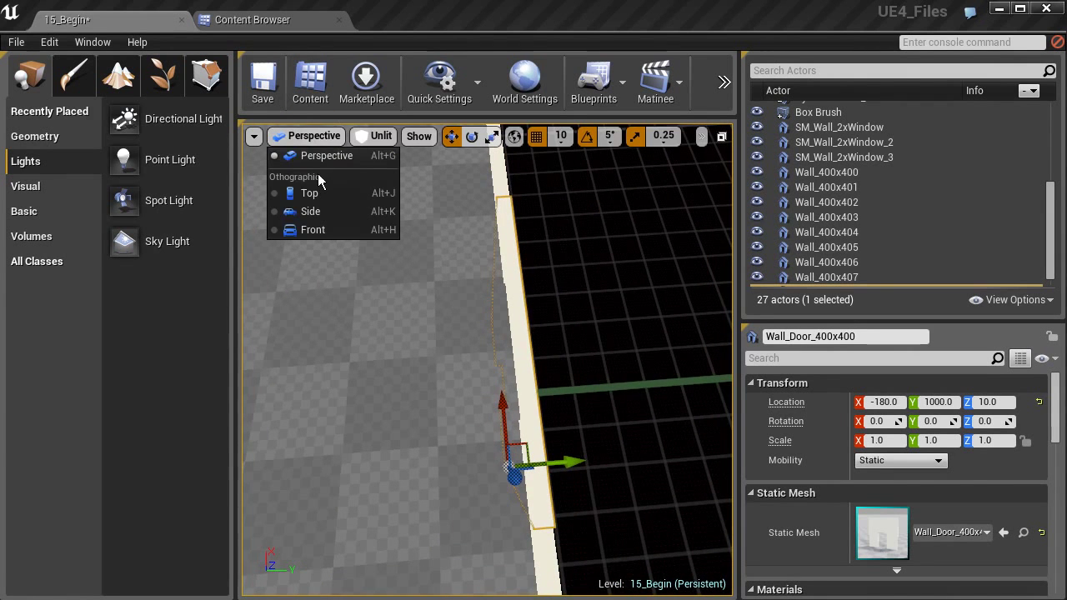
pyautogui.click(310, 192)
pyautogui.moveTo(427, 275); pyautogui.dragTo(452, 363, button='right')
pyautogui.scroll(8, 451, 364)
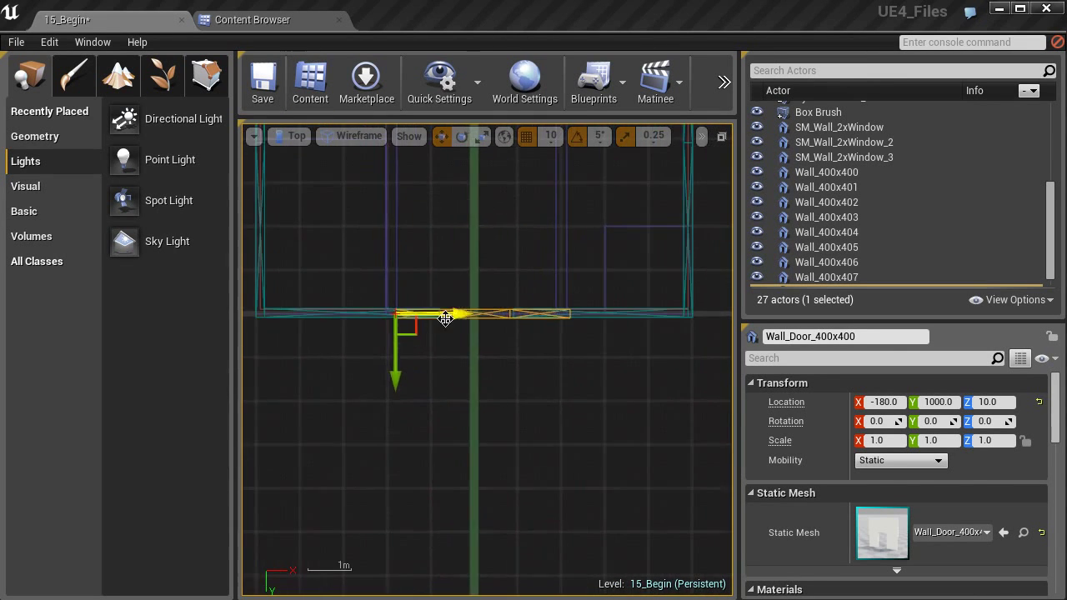
pyautogui.moveTo(442, 285); pyautogui.dragTo(415, 353, button='right')
pyautogui.moveTo(544, 358); pyautogui.dragTo(466, 368, button='right')
pyautogui.moveTo(396, 386)
pyautogui.mouseDown(button='right')
pyautogui.moveTo(417, 374)
pyautogui.moveTo(495, 385)
pyautogui.moveTo(389, 374)
pyautogui.moveTo(404, 368)
pyautogui.mouseUp(button='right')
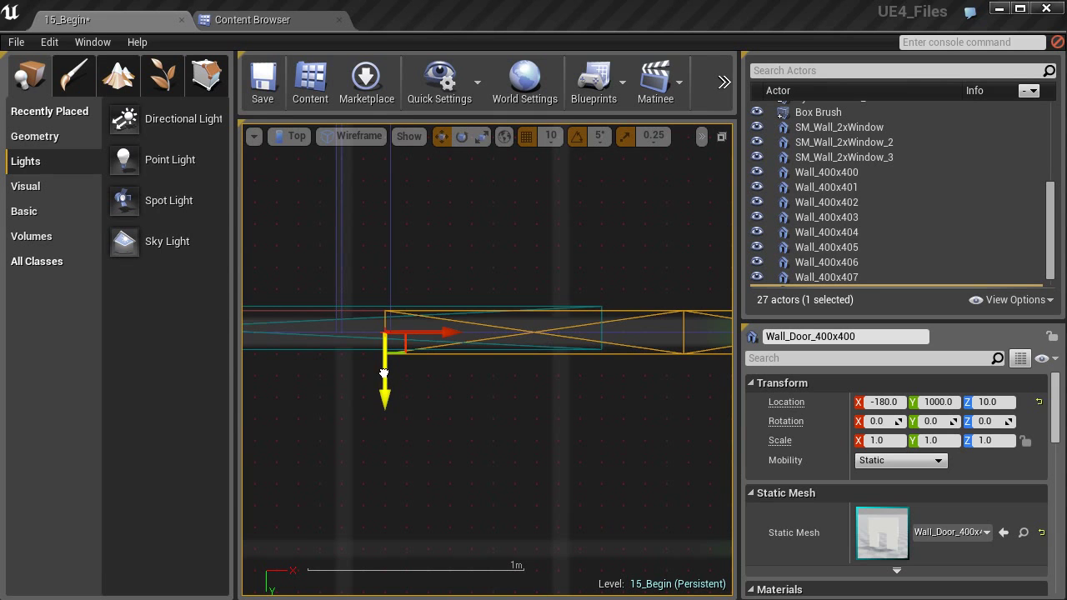
# Step: Reduce the position grid snap to 1 and move the door wall along Y to 998, flush with the adjoining panels
pyautogui.click(542, 148)
pyautogui.click(549, 137)
pyautogui.click(555, 170)
pyautogui.click(585, 357)
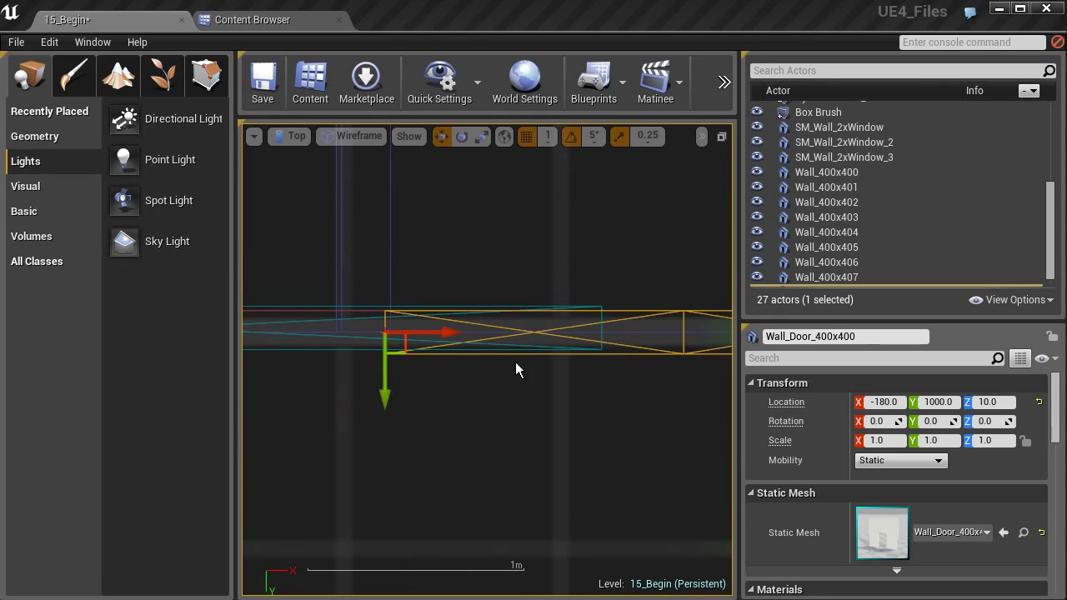
pyautogui.scroll(3, 409, 375)
pyautogui.moveTo(369, 377); pyautogui.dragTo(369, 370)
pyautogui.scroll(2, 366, 308)
pyautogui.scroll(-5, 366, 308)
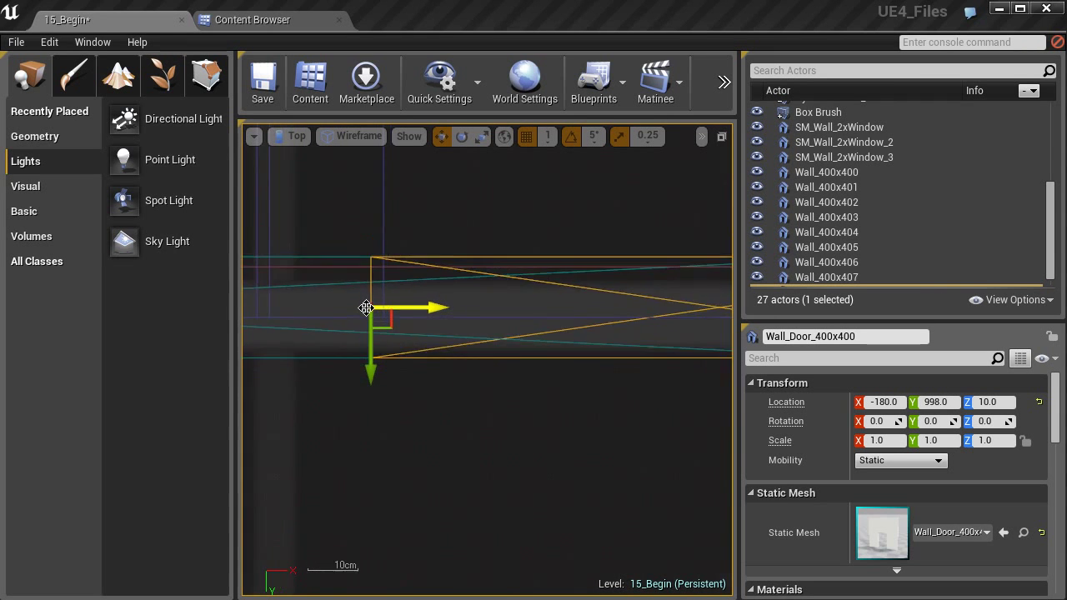
pyautogui.scroll(-1, 378, 350)
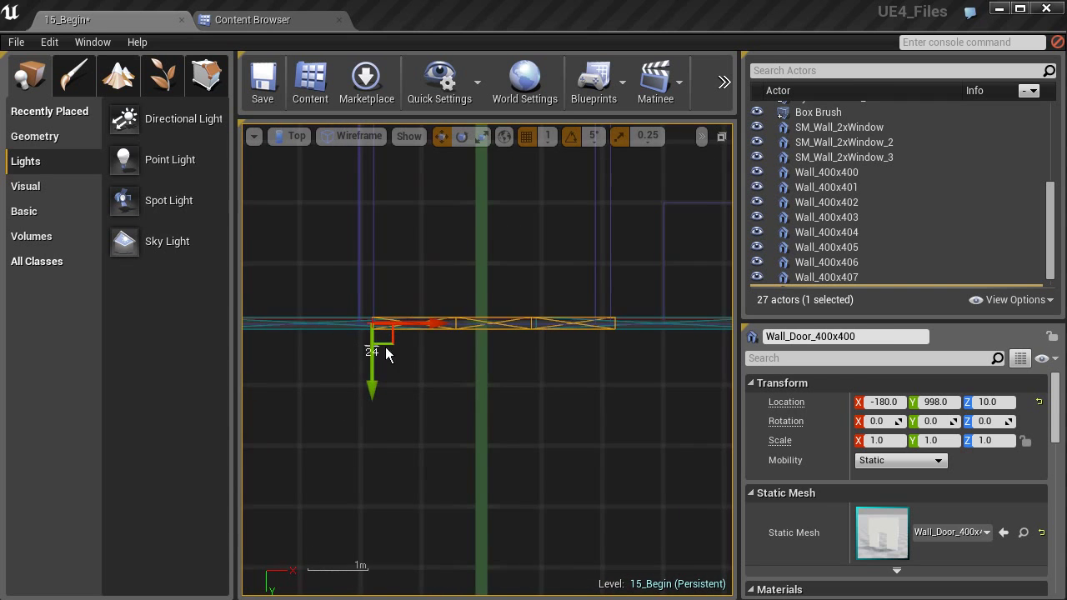
# Step: Move the front panel Wall_400x407 along X to -180 so its end meets the door wall's edge
pyautogui.moveTo(420, 366); pyautogui.dragTo(480, 357, button='right')
pyautogui.click(472, 336)
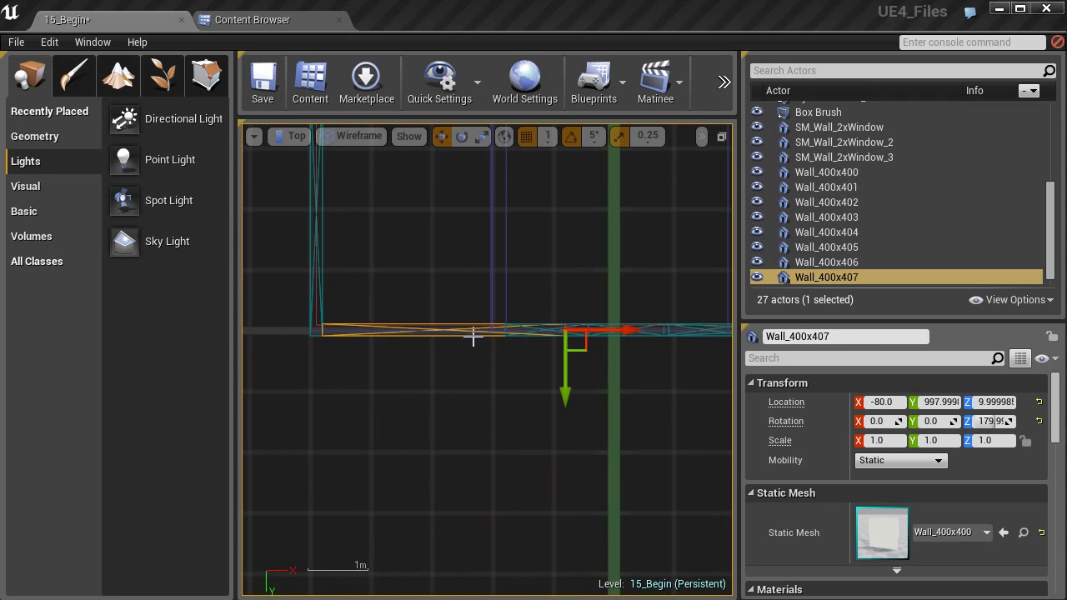
pyautogui.moveTo(621, 330); pyautogui.dragTo(509, 324)
pyautogui.scroll(3, 529, 345)
pyautogui.scroll(1, 488, 330)
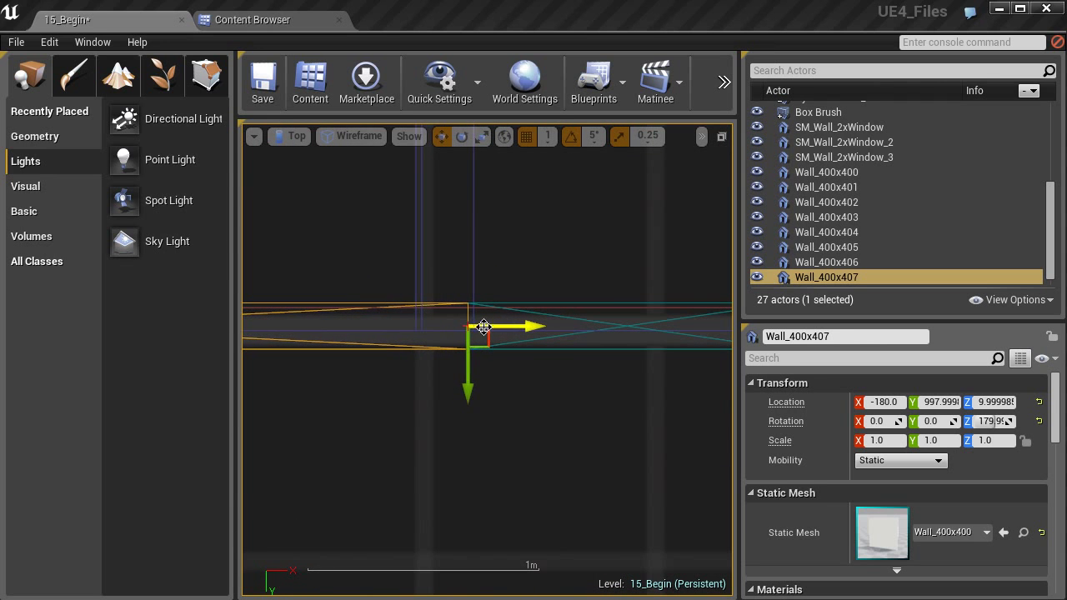
pyautogui.scroll(-5, 505, 325)
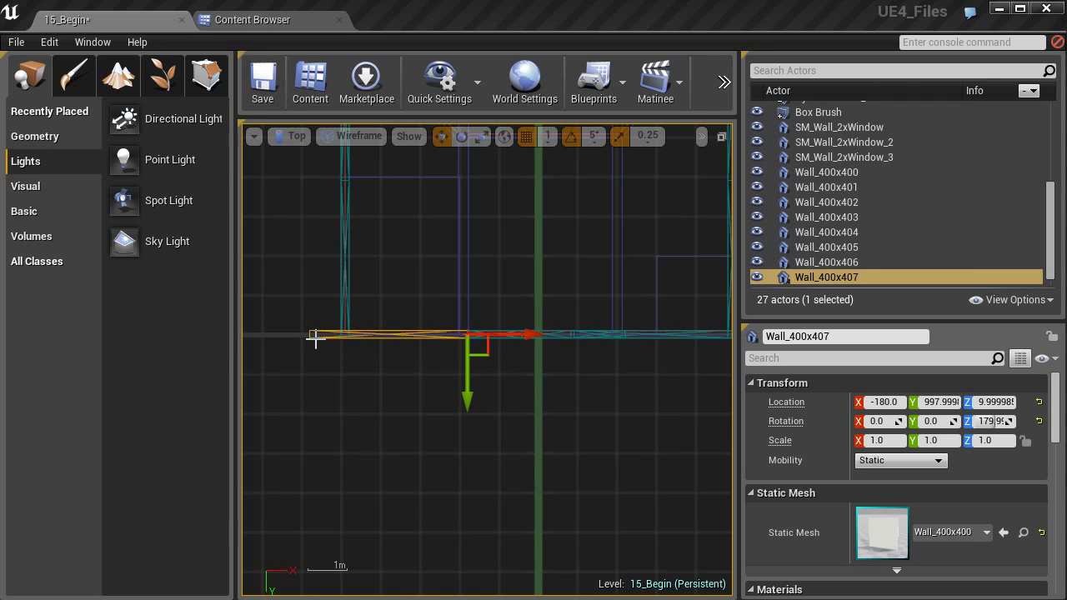
# Step: Move the front panel Wall_400x406 along X to 480 so its end butts against the side wall's inner face
pyautogui.moveTo(640, 367); pyautogui.dragTo(434, 366, button='right')
pyautogui.scroll(3, 492, 346)
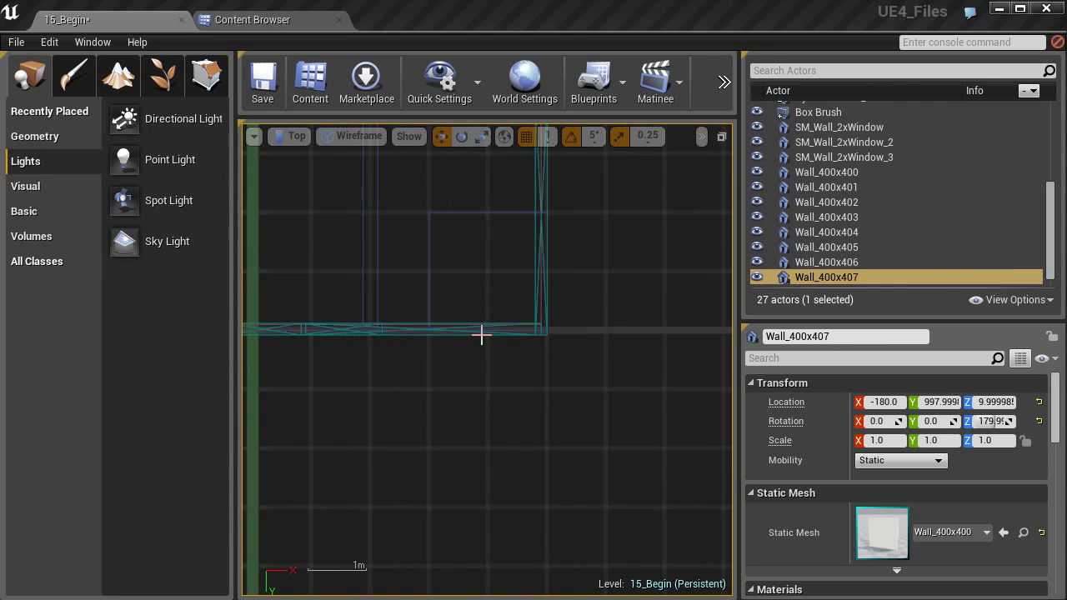
pyautogui.click(481, 334)
pyautogui.scroll(2, 481, 334)
pyautogui.moveTo(477, 333); pyautogui.dragTo(514, 344, button='right')
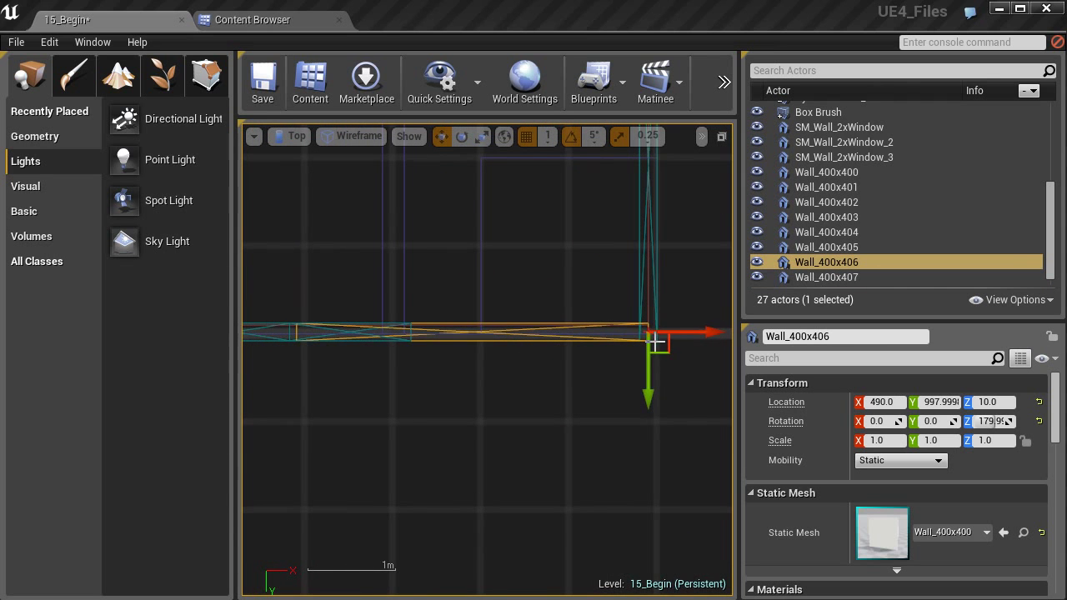
pyautogui.moveTo(684, 333)
pyautogui.mouseDown()
pyautogui.moveTo(761, 333)
pyautogui.moveTo(678, 332)
pyautogui.mouseUp()
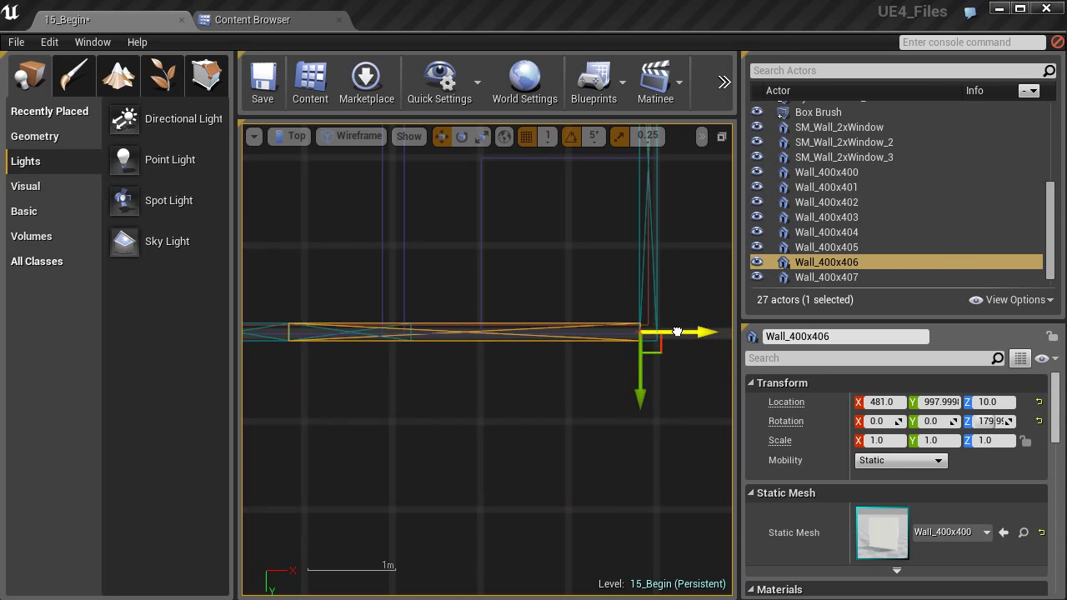
pyautogui.scroll(4, 622, 350)
pyautogui.moveTo(622, 351); pyautogui.dragTo(552, 360, button='right')
pyautogui.scroll(5, 537, 346)
pyautogui.scroll(3, 537, 346)
pyautogui.scroll(2, 553, 360)
pyautogui.moveTo(553, 347); pyautogui.dragTo(550, 347)
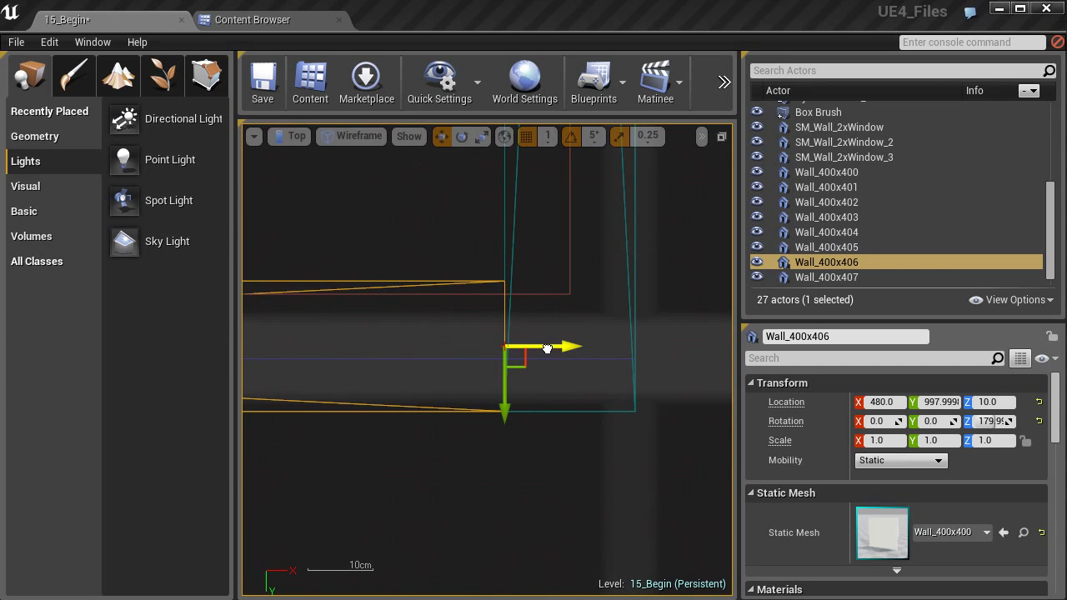
# Step: Try scaling the front panel Wall_400x406 along X to 0.74, 0.7 and 0.6 to clear the overlap with the door wall
pyautogui.scroll(-4, 495, 360)
pyautogui.moveTo(406, 387); pyautogui.dragTo(652, 400, button='right')
pyautogui.scroll(-3, 653, 400)
pyautogui.moveTo(441, 404); pyautogui.dragTo(552, 411, button='right')
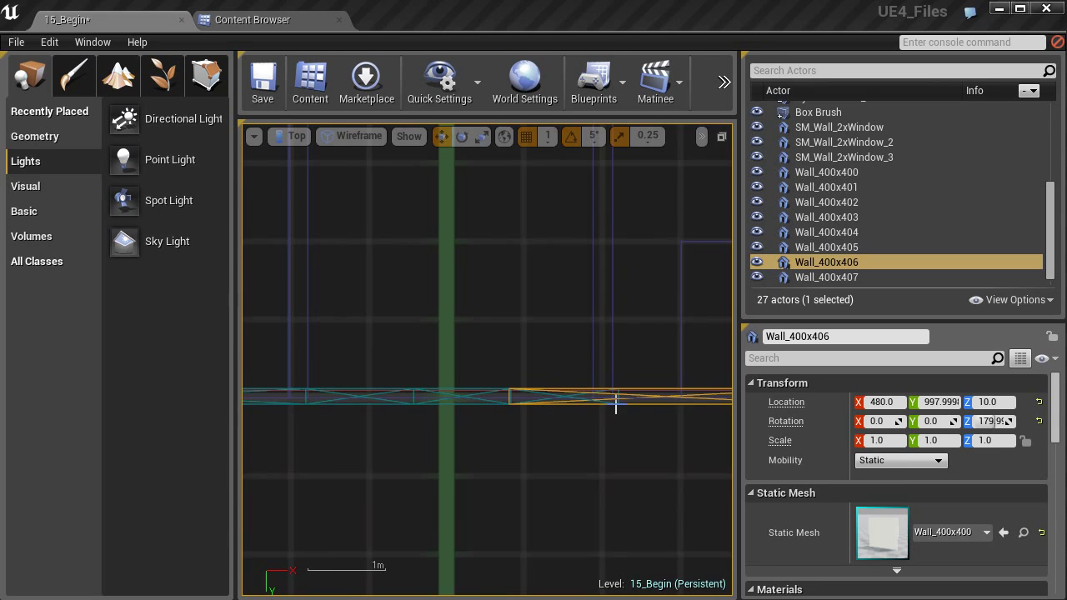
pyautogui.moveTo(616, 403); pyautogui.dragTo(505, 397, button='right')
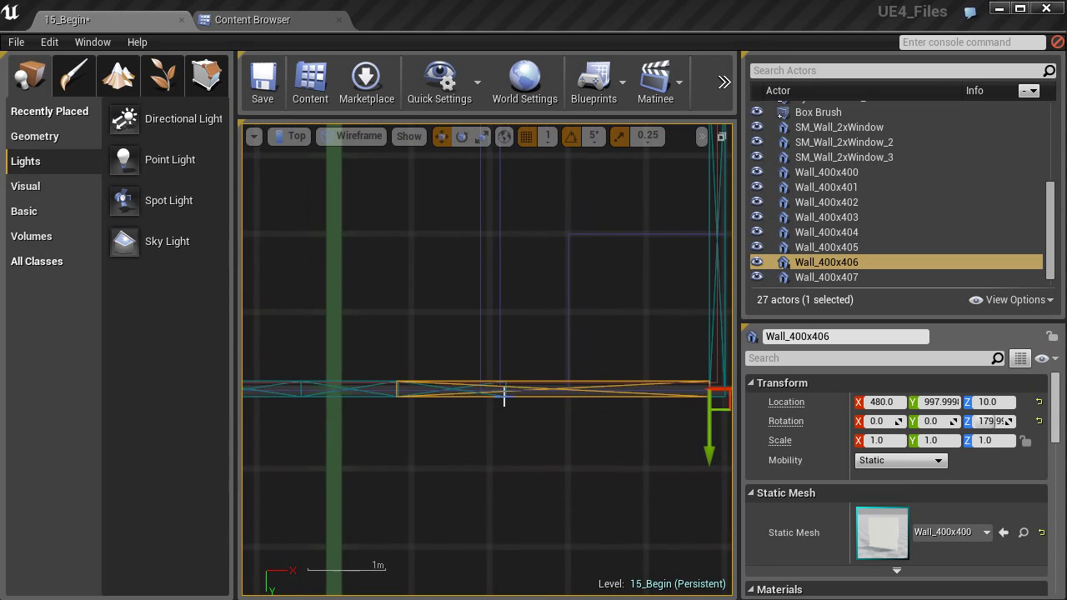
pyautogui.click(893, 442)
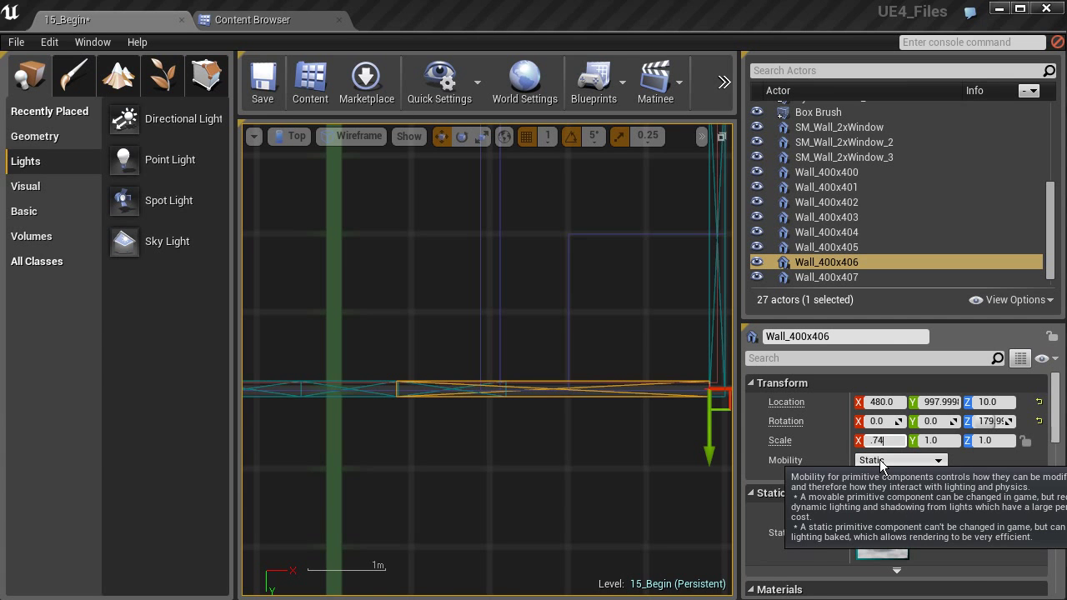
pyautogui.write('.74')
pyautogui.press('Return')
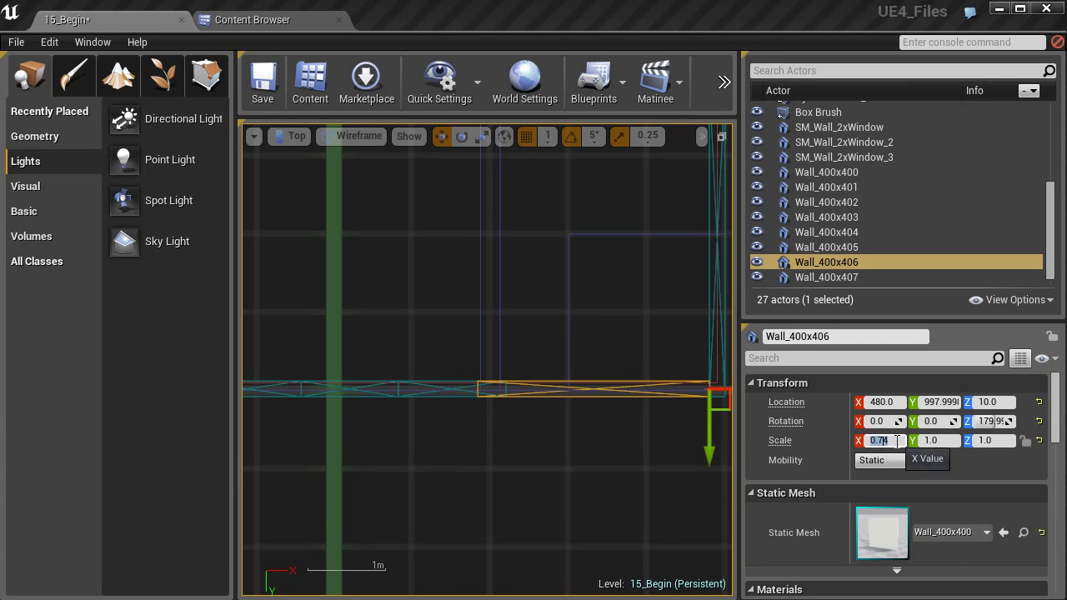
pyautogui.write('.7')
pyautogui.press('Return')
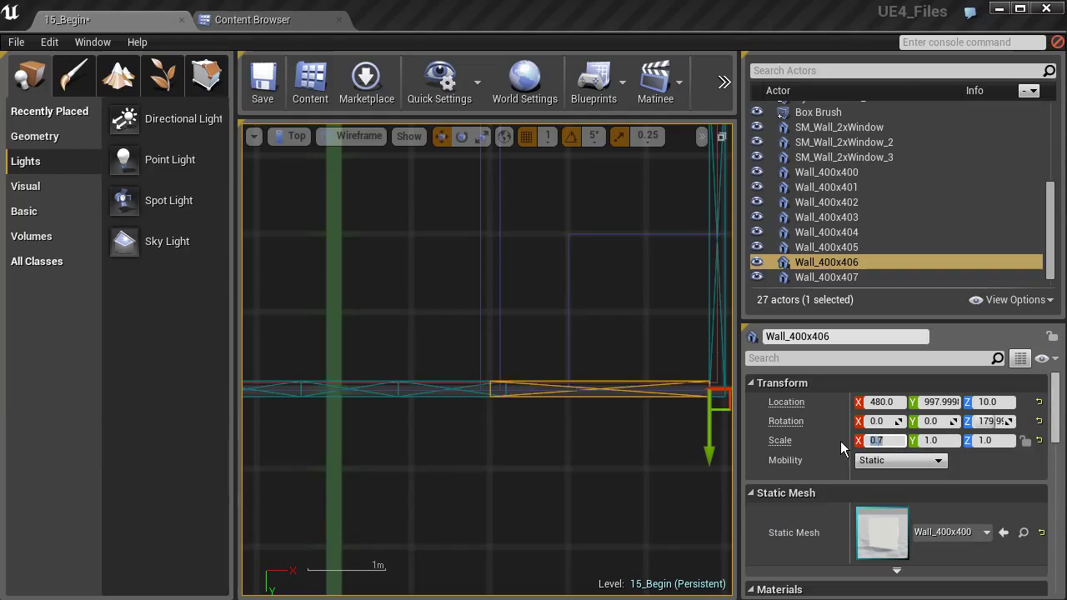
pyautogui.write('.6')
pyautogui.press('Return')
# Step: Set the X scale of Wall_400x406 to 0.65 so its end meets the door wall's edge, and check the joint up close
pyautogui.scroll(4, 509, 373)
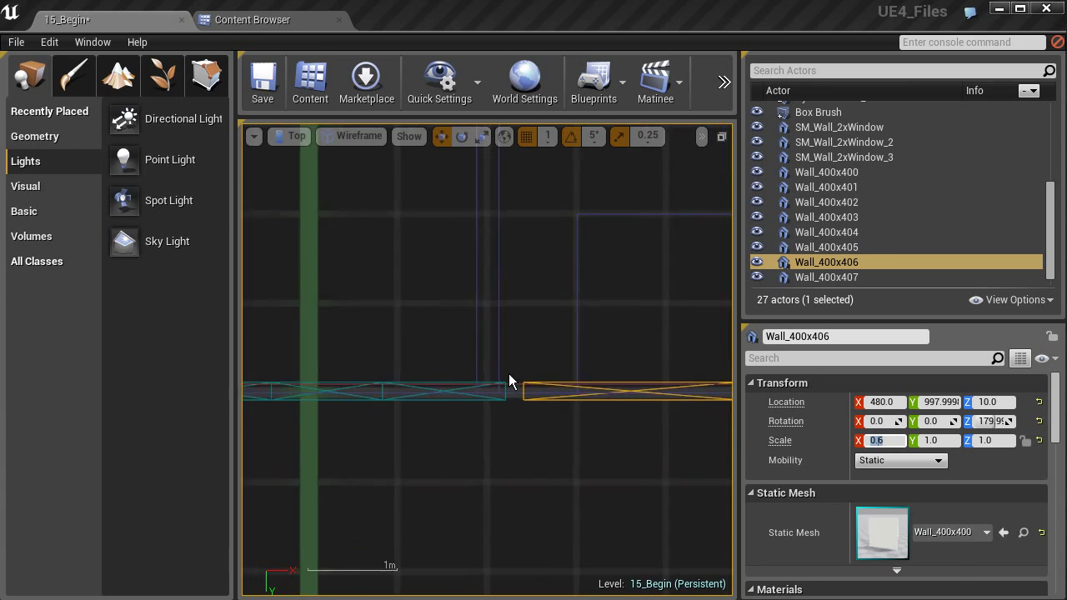
pyautogui.write('.64')
pyautogui.press('Return')
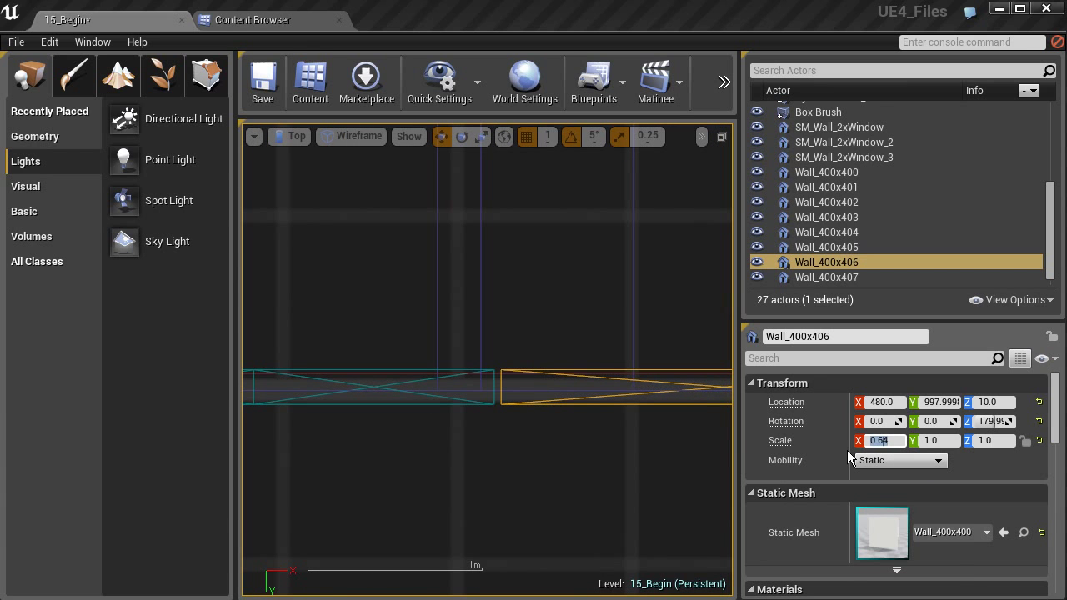
pyautogui.write('.')
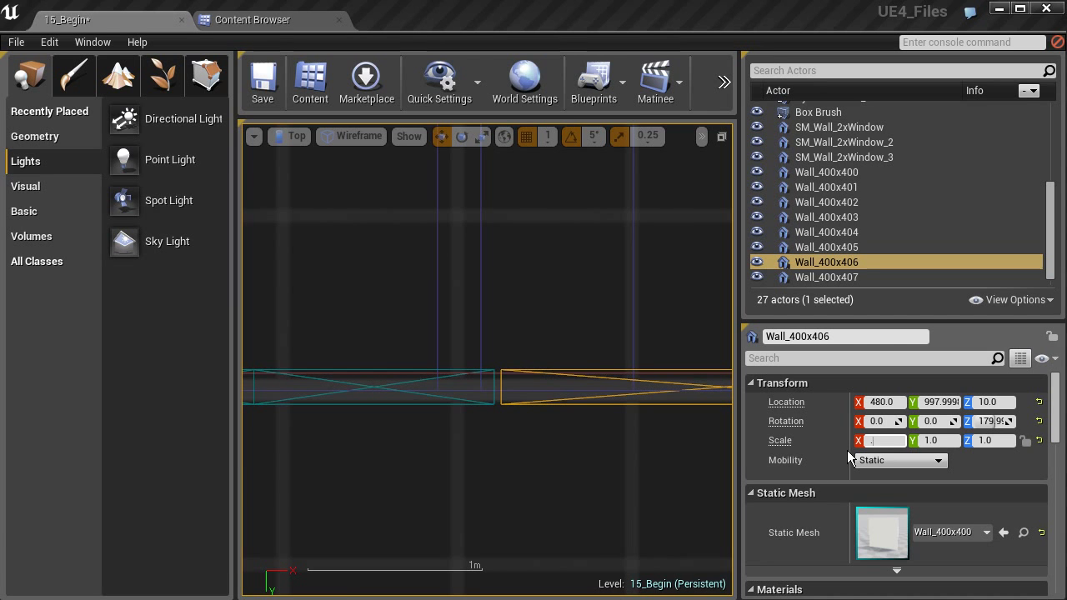
pyautogui.press('Return')
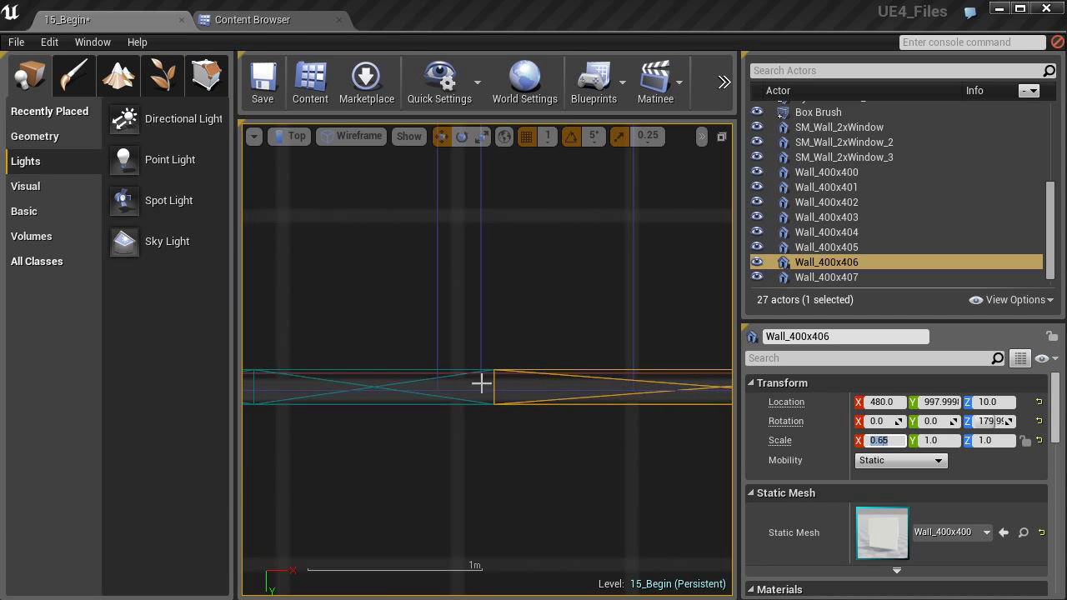
pyautogui.scroll(4, 500, 388)
pyautogui.scroll(3, 504, 390)
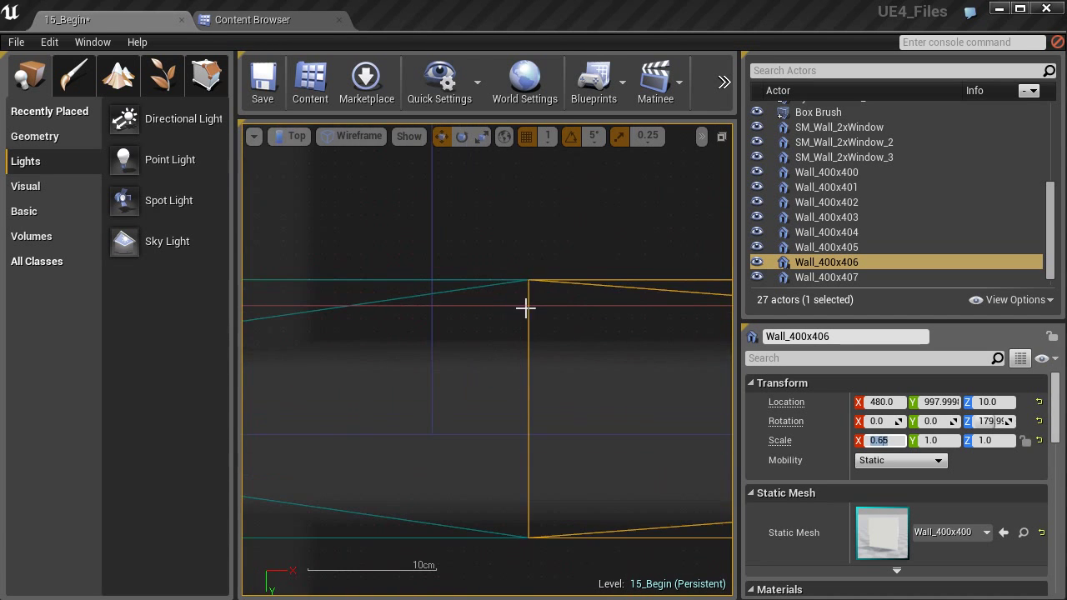
pyautogui.scroll(-4, 517, 439)
pyautogui.scroll(-5, 514, 441)
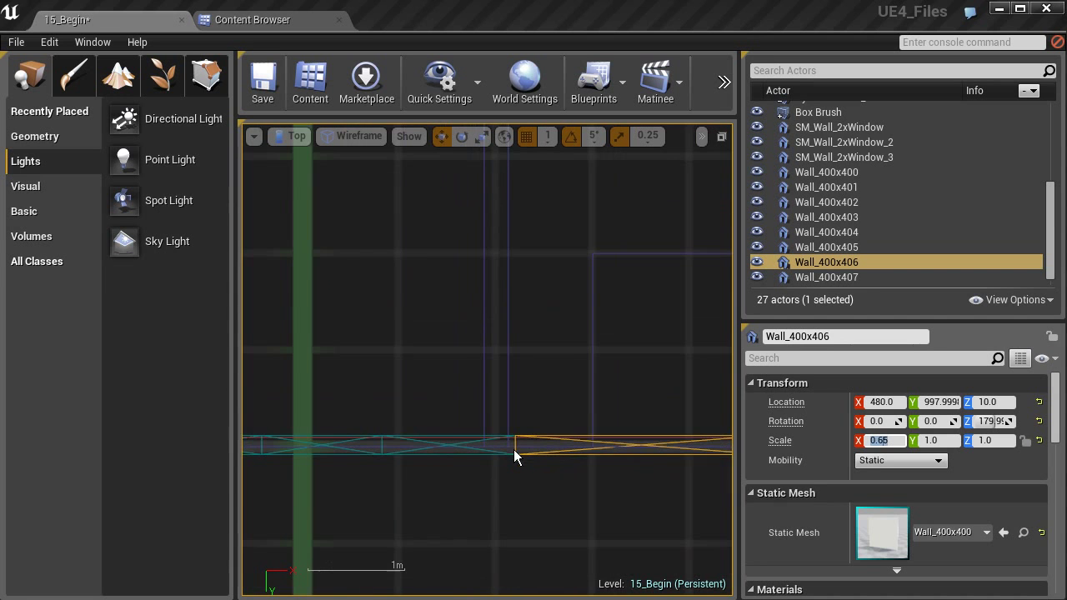
# Step: Select the front panel Wall_400x407 on the door wall's other side and set its X scale to 0.64 as a first fit
pyautogui.moveTo(547, 450); pyautogui.dragTo(427, 442, button='right')
pyautogui.click(428, 440)
pyautogui.scroll(4, 443, 439)
pyautogui.scroll(2, 499, 461)
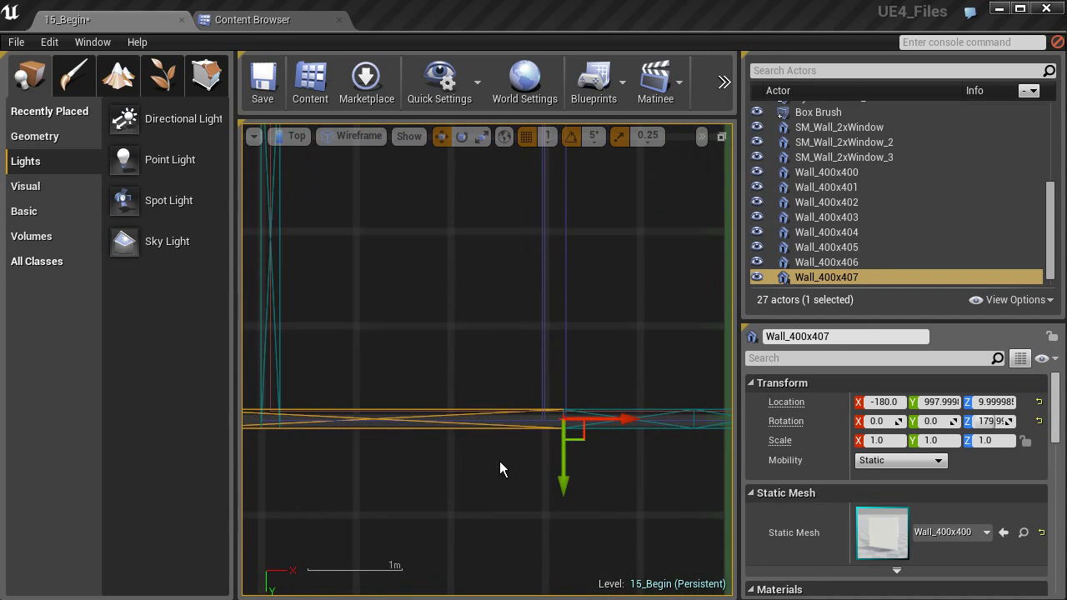
pyautogui.moveTo(522, 453)
pyautogui.mouseDown(button='right')
pyautogui.moveTo(572, 464)
pyautogui.moveTo(506, 464)
pyautogui.mouseUp(button='right')
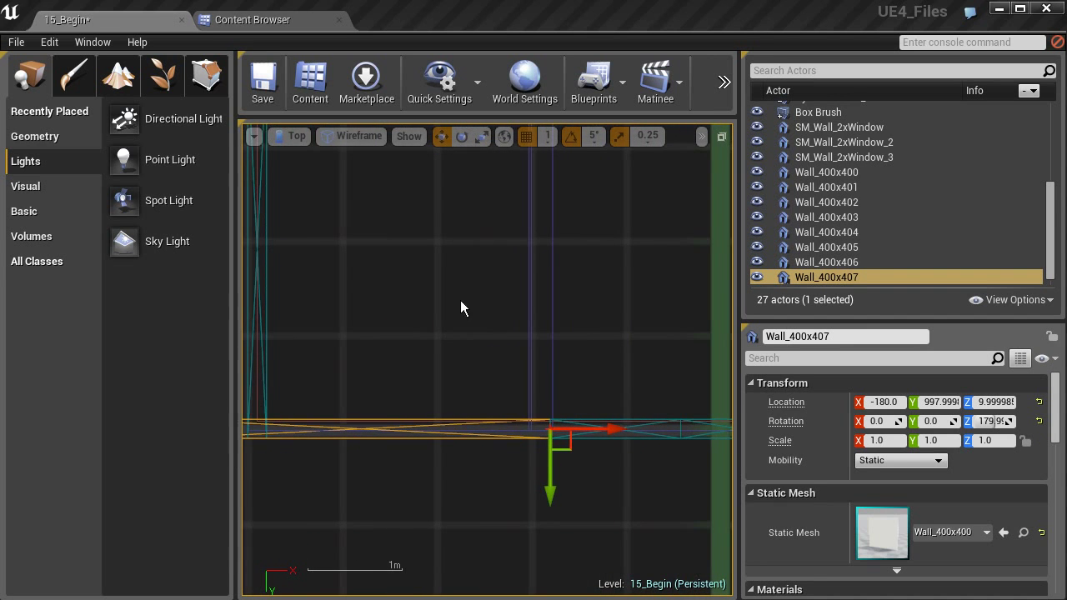
pyautogui.click(260, 20)
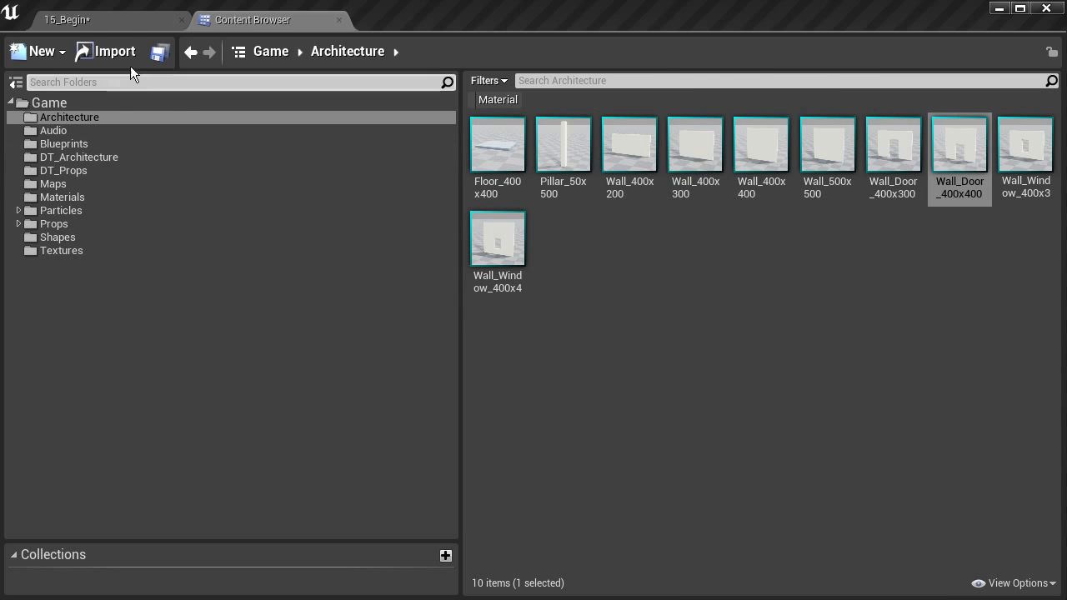
pyautogui.click(124, 25)
pyautogui.moveTo(477, 382); pyautogui.dragTo(626, 346, button='right')
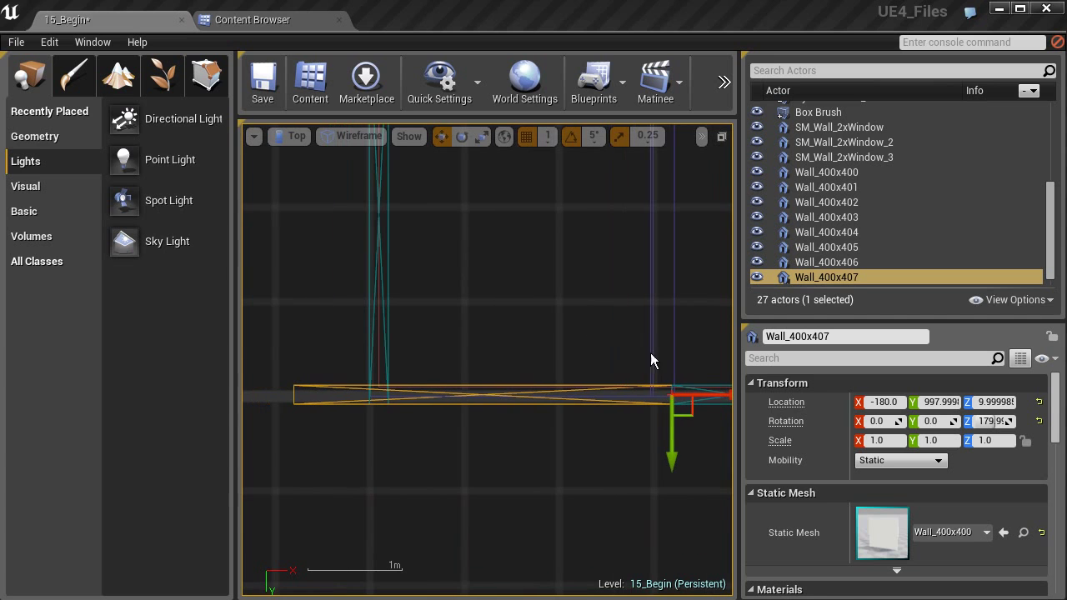
pyautogui.click(889, 440)
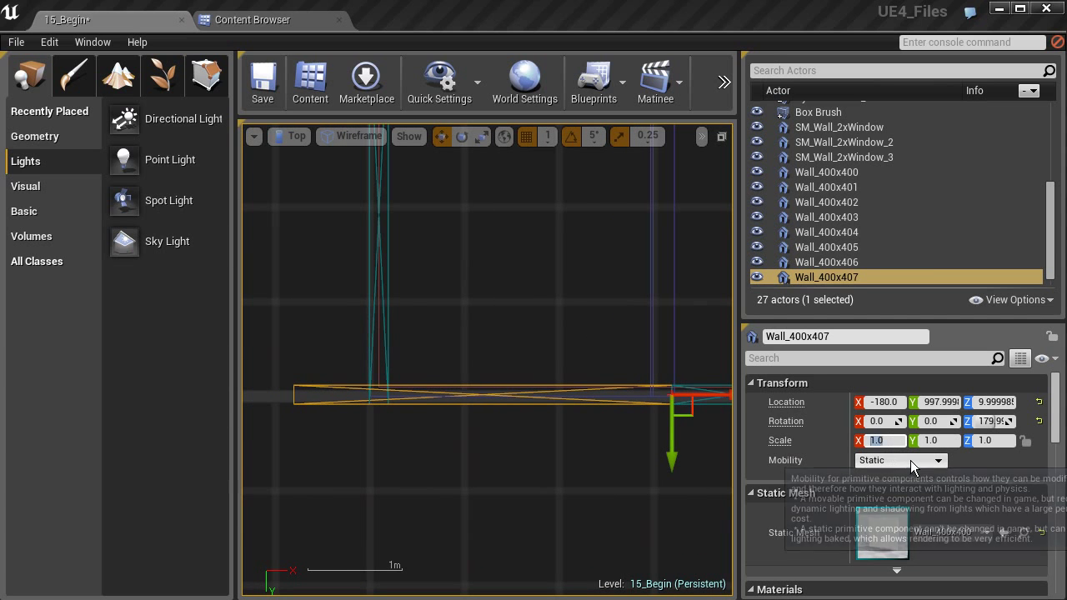
pyautogui.write('.6')
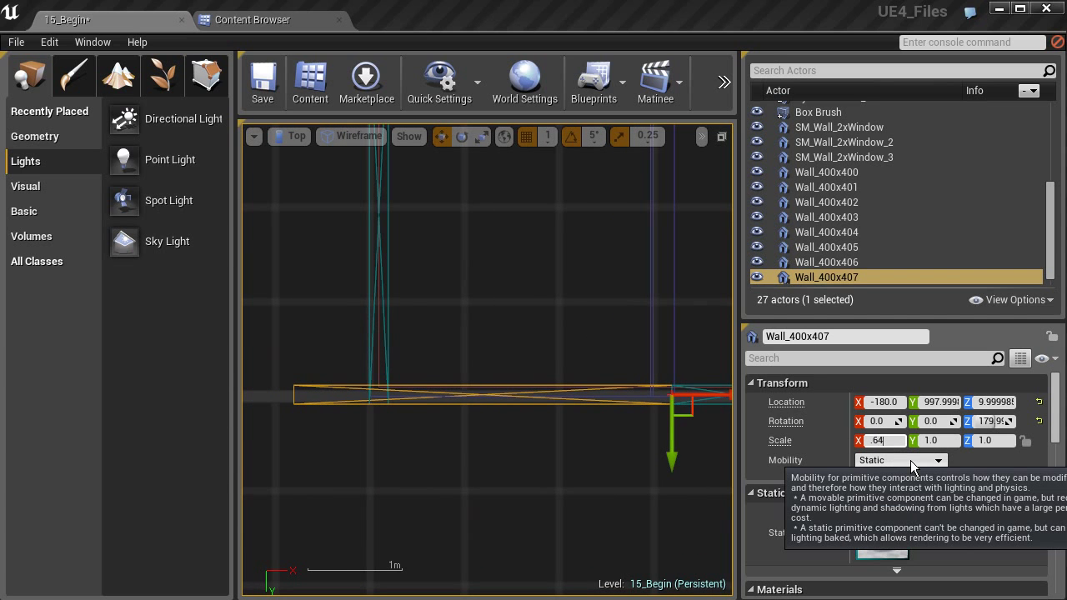
pyautogui.write('4')
pyautogui.press('Return')
# Step: Set the X scale of Wall_400x407 to 0.75 so its end butts against the side wall's inner face, and check the corner
pyautogui.click(898, 442)
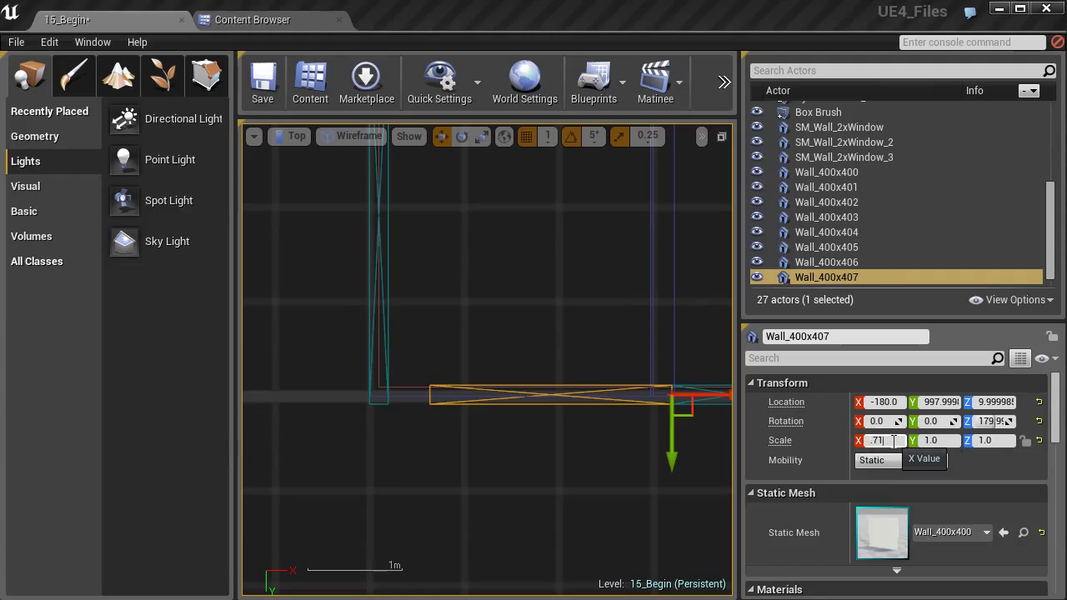
pyautogui.write('.74')
pyautogui.press('Return')
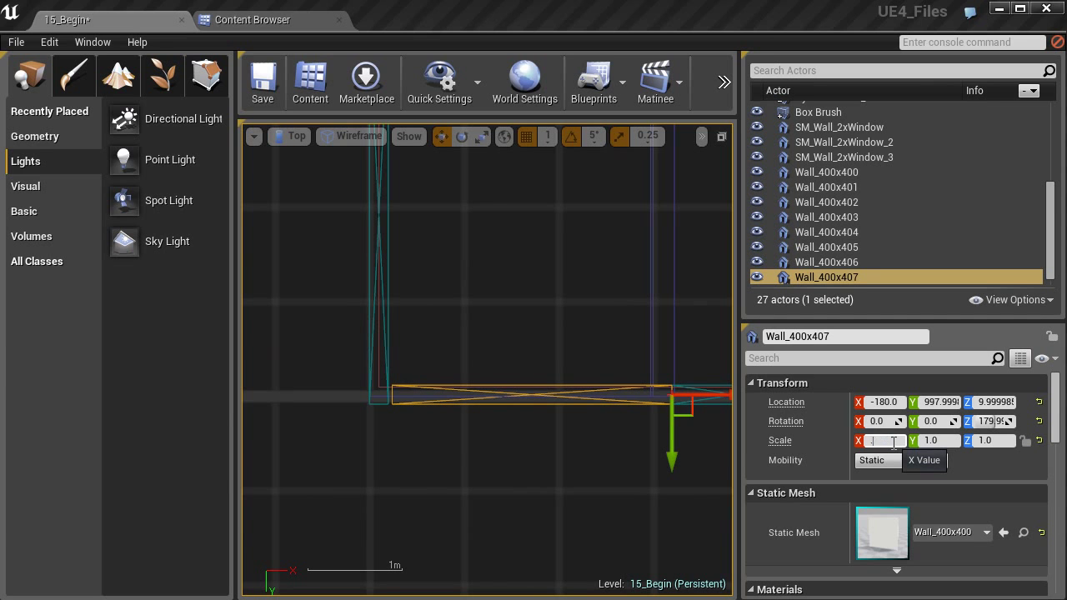
pyautogui.scroll(6, 392, 388)
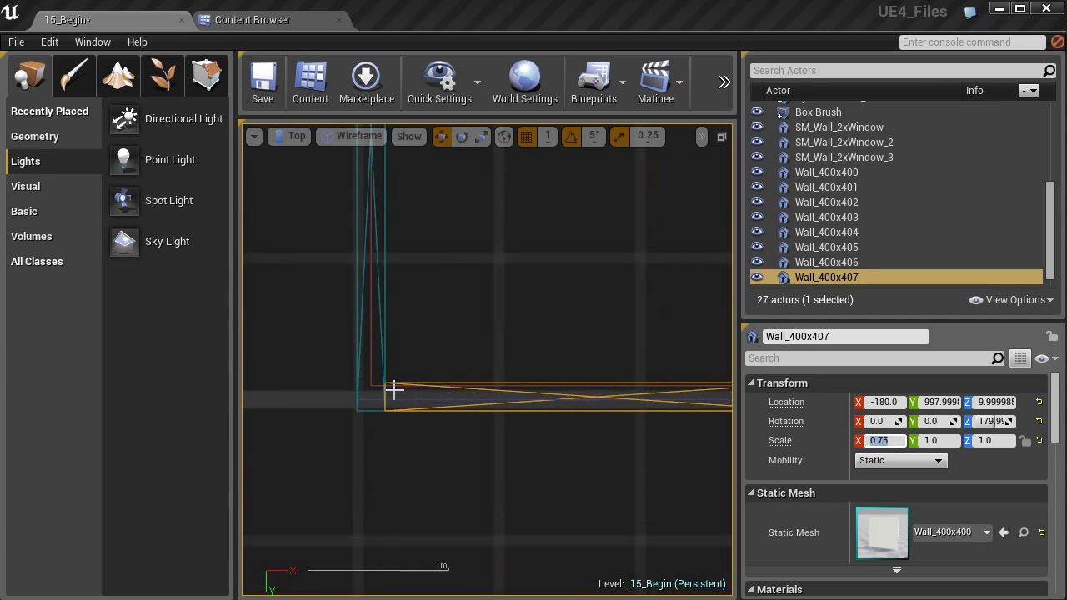
pyautogui.scroll(3, 406, 369)
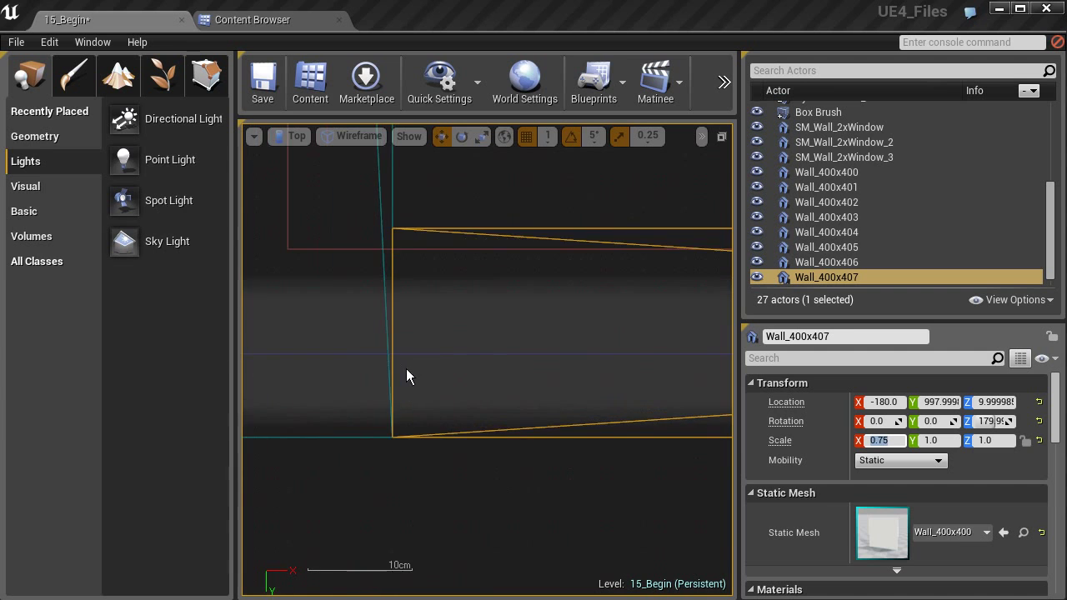
pyautogui.scroll(3, 425, 415)
pyautogui.scroll(-10, 403, 412)
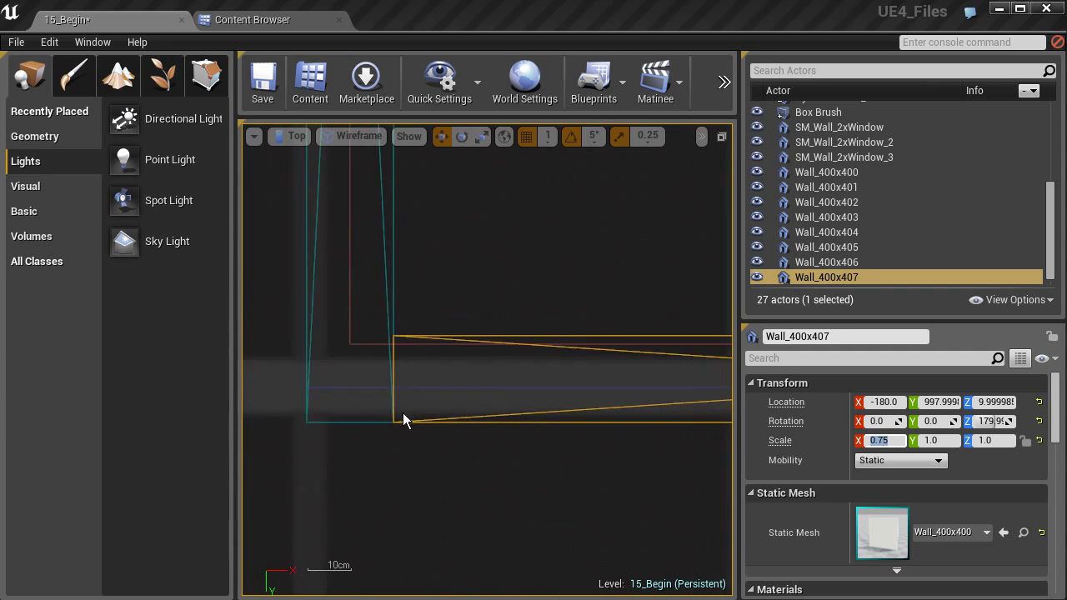
# Step: Select the door wall and switch to the Perspective view to inspect the front side from inside the building
pyautogui.moveTo(581, 389); pyautogui.dragTo(307, 382, button='right')
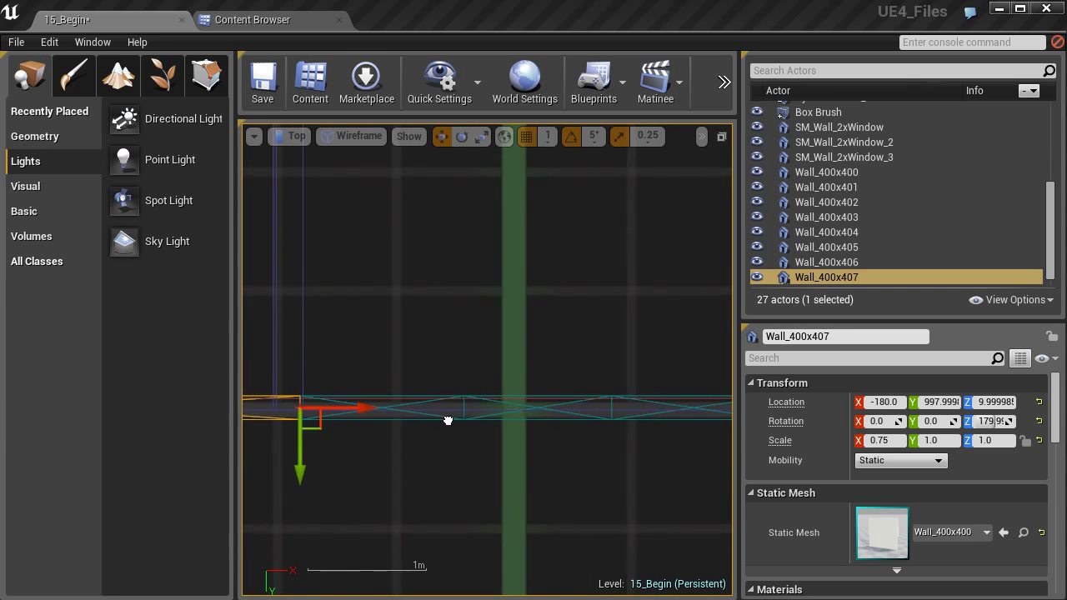
pyautogui.moveTo(530, 428); pyautogui.dragTo(373, 424, button='right')
pyautogui.scroll(-8, 373, 424)
pyautogui.scroll(5, 475, 429)
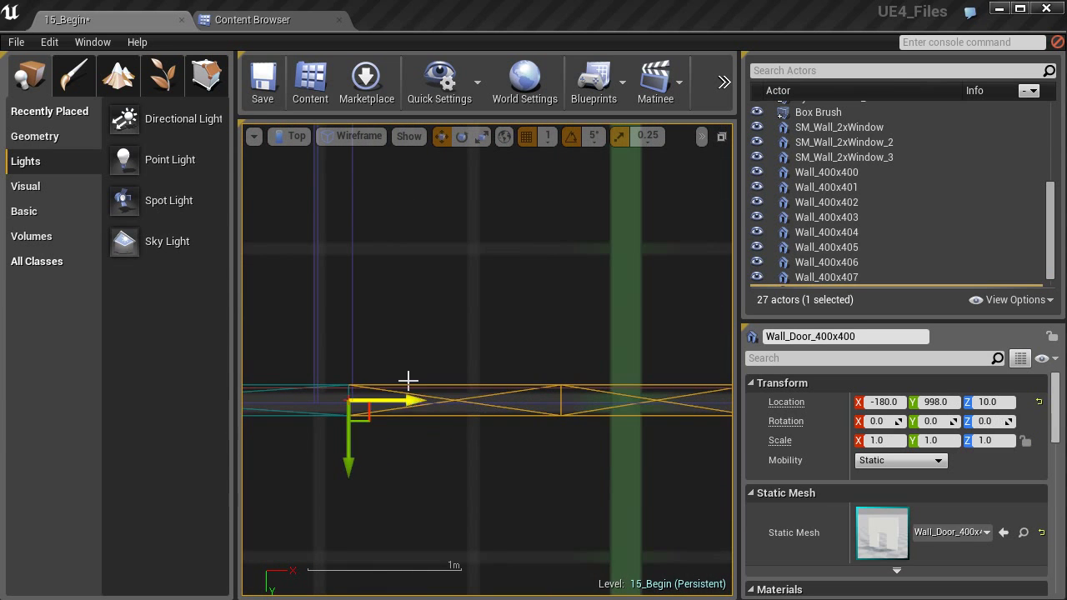
pyautogui.click(326, 156)
pyautogui.moveTo(467, 333); pyautogui.dragTo(384, 317, button='right')
pyautogui.moveTo(369, 445); pyautogui.dragTo(475, 430, button='right')
pyautogui.moveTo(410, 441); pyautogui.dragTo(542, 454, button='right')
pyautogui.moveTo(467, 372); pyautogui.dragTo(309, 354, button='right')
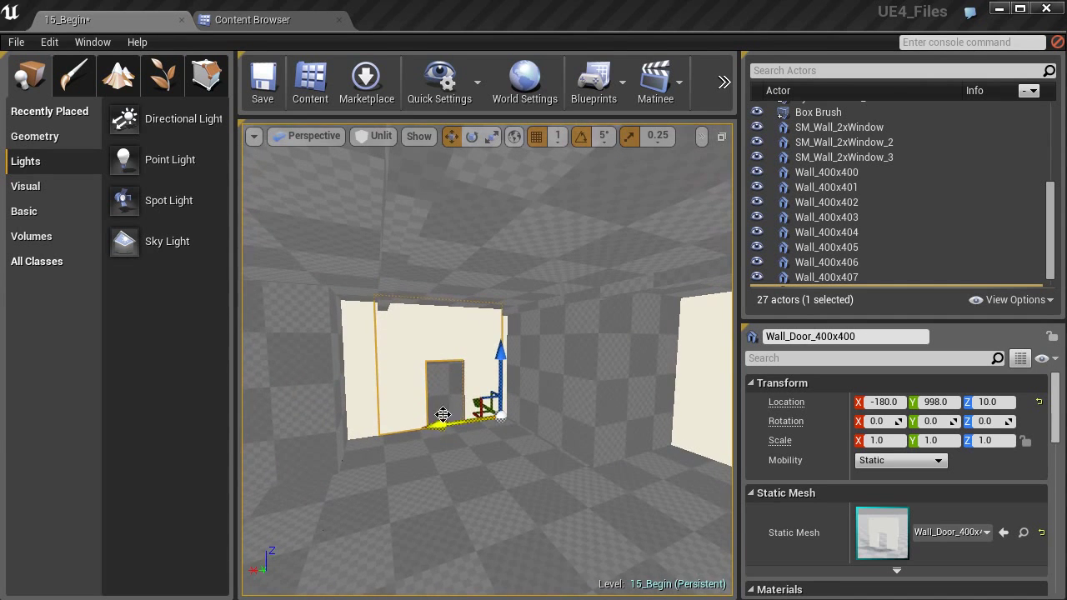
pyautogui.moveTo(453, 413); pyautogui.dragTo(688, 479, button='right')
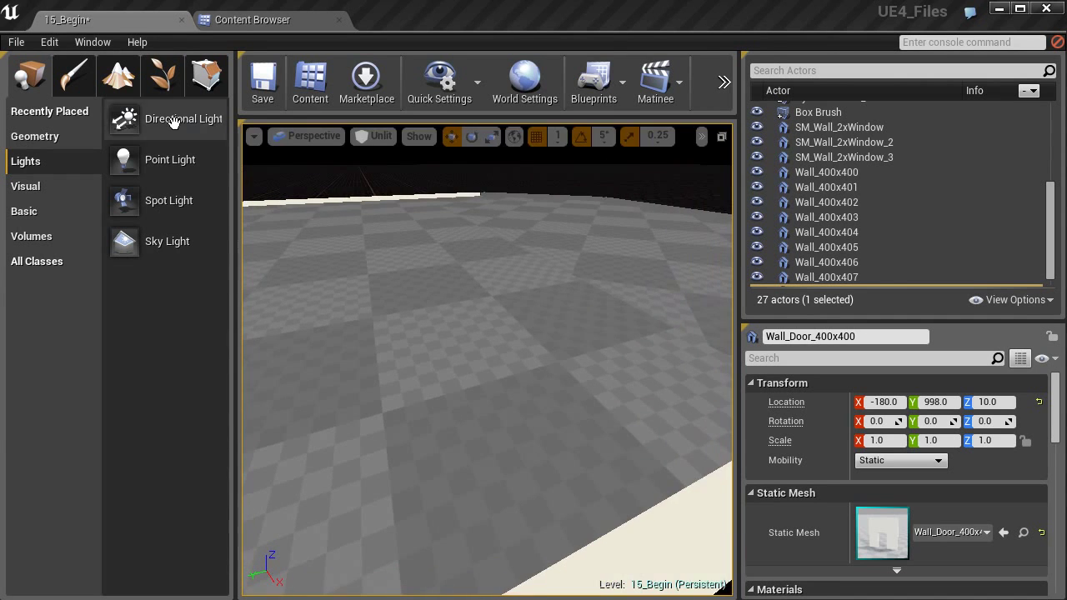
# Step: Place the Floor_400x400 mesh from the Architecture folder into the level
pyautogui.click(242, 20)
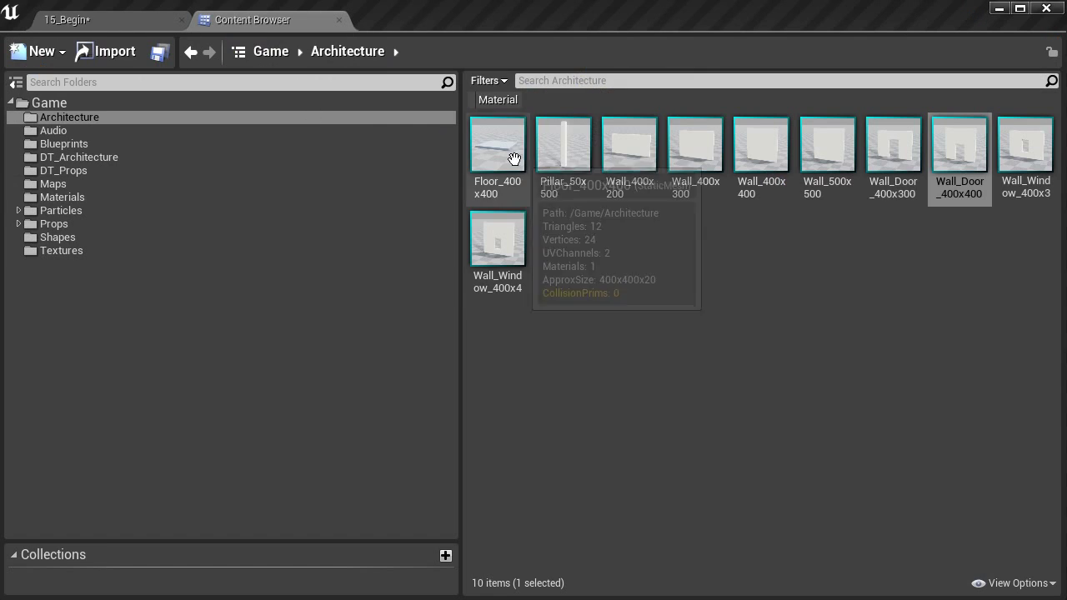
pyautogui.moveTo(504, 158); pyautogui.dragTo(157, 54)
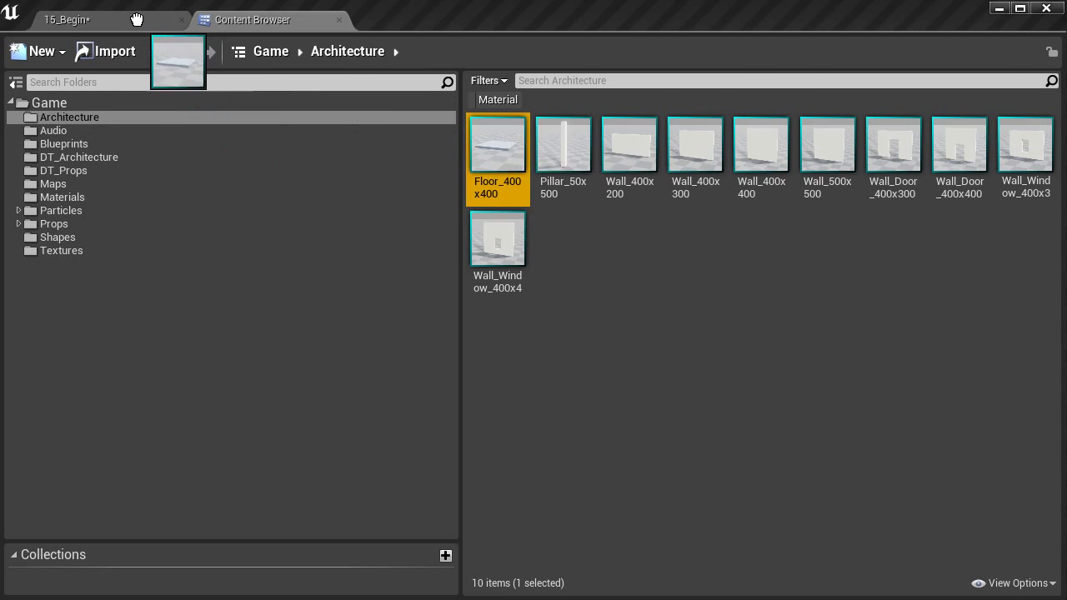
pyautogui.moveTo(137, 20); pyautogui.dragTo(136, 19)
pyautogui.moveTo(218, 181); pyautogui.dragTo(514, 436)
pyautogui.moveTo(424, 405); pyautogui.dragTo(549, 389, button='right')
# Step: Switch the viewport to the orthographic Top view and delete the placed Floor_400x400 piece
pyautogui.click(341, 136)
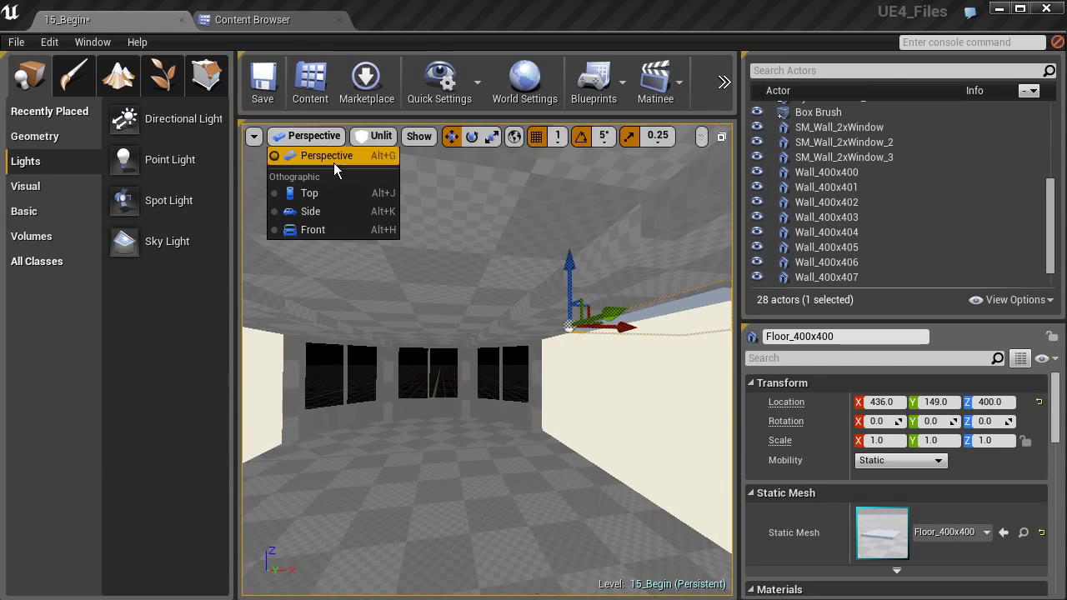
pyautogui.click(314, 191)
pyautogui.press('f')
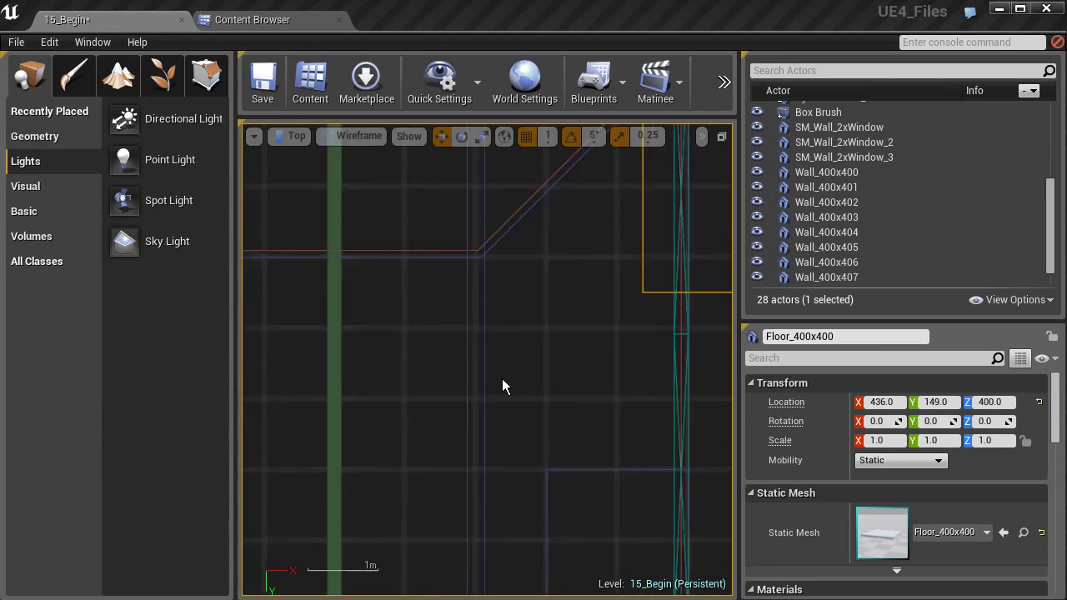
pyautogui.scroll(-4, 456, 406)
pyautogui.moveTo(398, 412); pyautogui.dragTo(461, 374, button='right')
pyautogui.press('Delete')
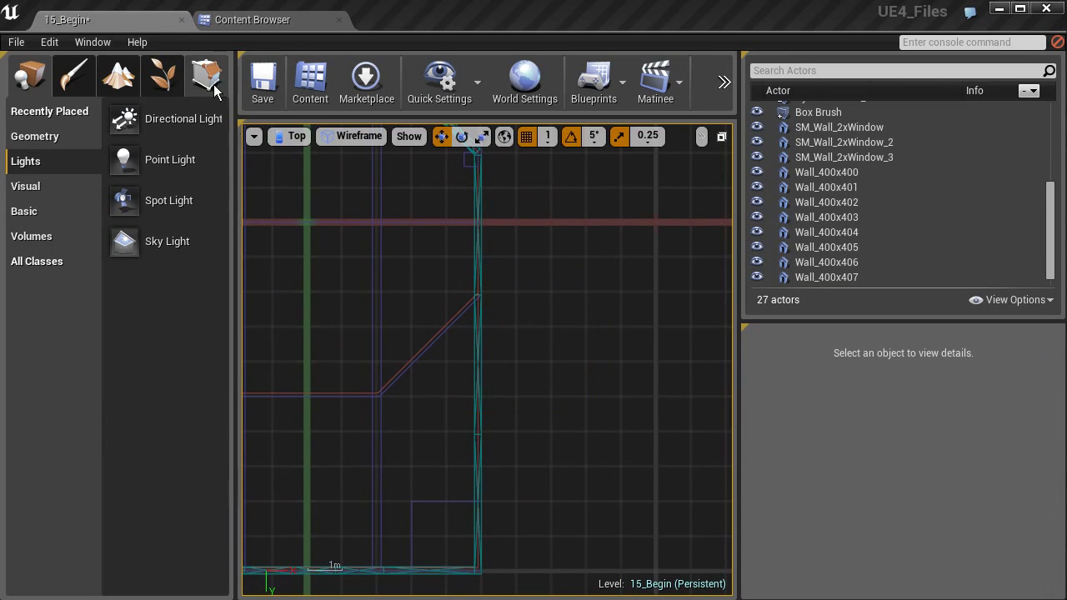
# Step: Place the SM_Floor mesh from the DT_Architecture folder into the level inside the building outline
pyautogui.click(239, 20)
pyautogui.click(81, 157)
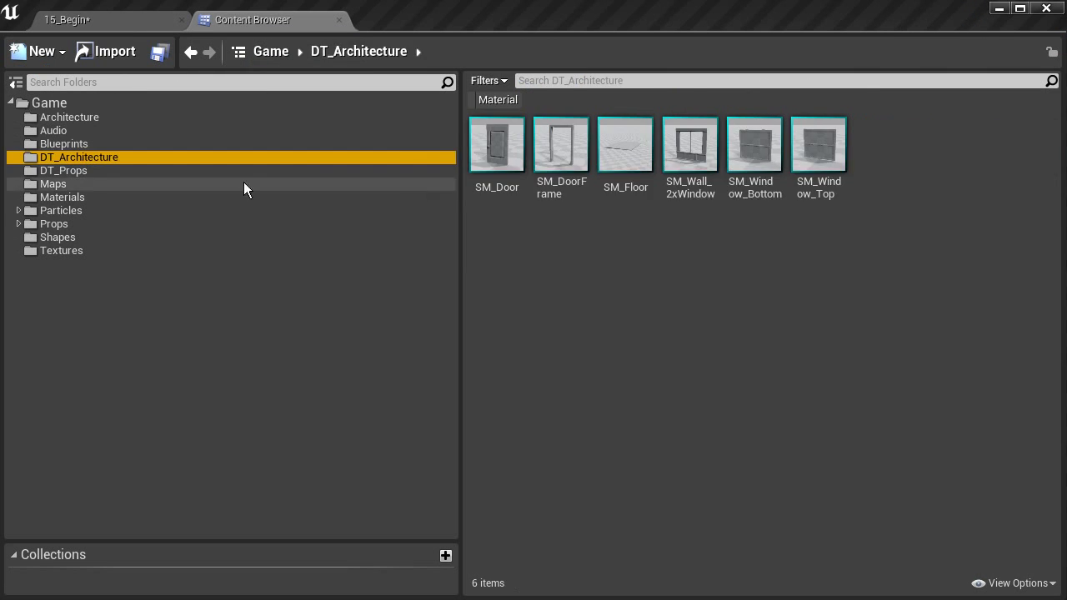
pyautogui.moveTo(631, 155); pyautogui.dragTo(165, 60)
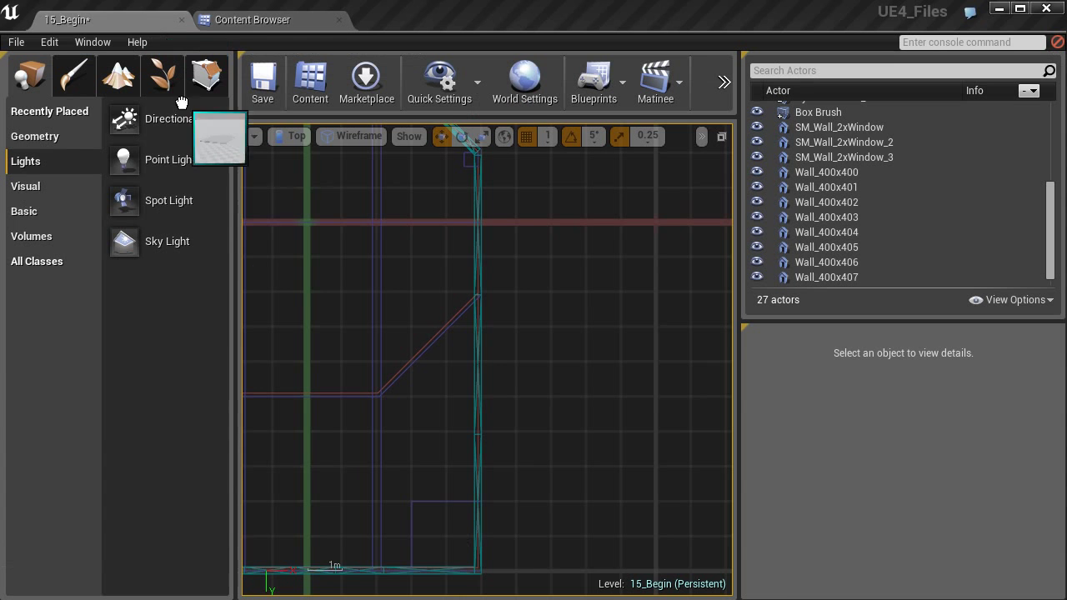
pyautogui.moveTo(305, 288); pyautogui.dragTo(305, 290)
# Step: Move SM_Floor to about X -32, Y 323 so it lies between the side walls, and frame the building's front edge
pyautogui.moveTo(345, 306); pyautogui.dragTo(507, 343, button='right')
pyautogui.moveTo(481, 350); pyautogui.dragTo(472, 400)
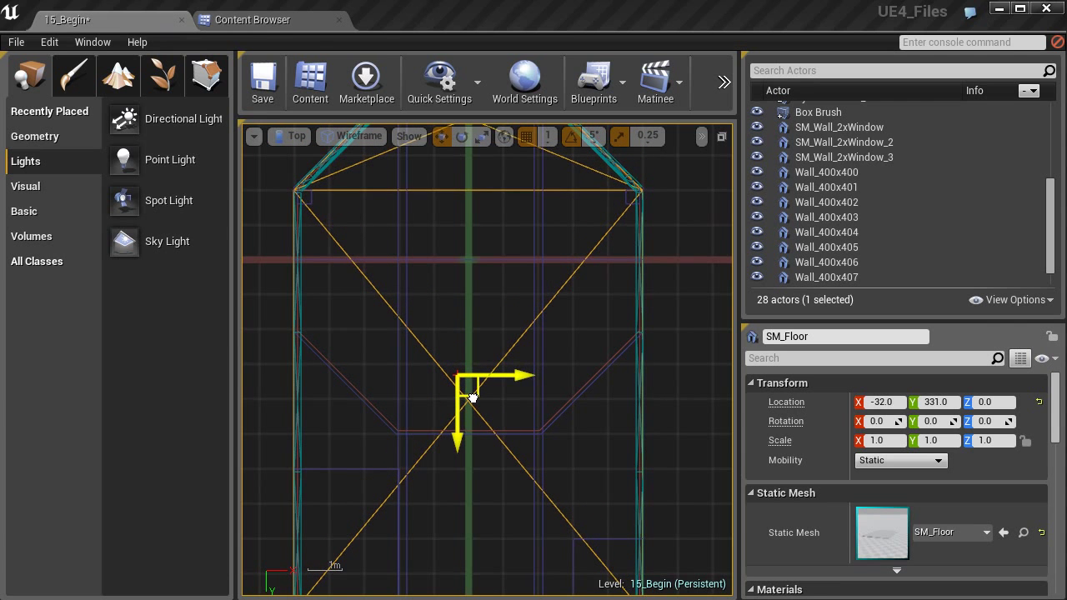
pyautogui.moveTo(458, 577); pyautogui.dragTo(463, 403, button='right')
pyautogui.scroll(3, 462, 404)
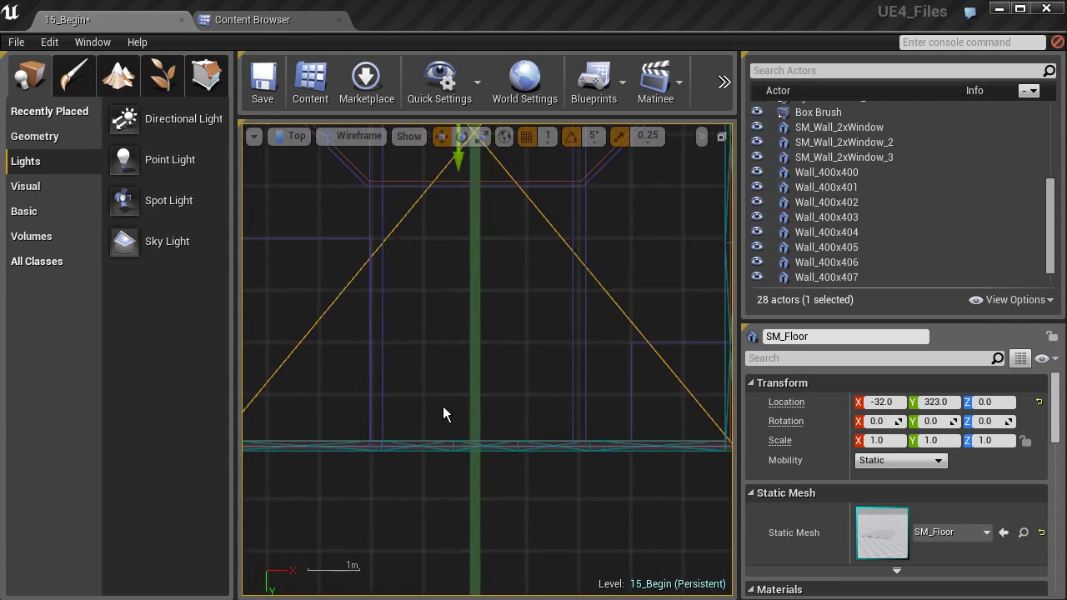
# Step: Shift SM_Floor along X to -30 so its side edges line up with the building's side walls
pyautogui.moveTo(398, 408); pyautogui.dragTo(571, 345, button='right')
pyautogui.scroll(4, 502, 365)
pyautogui.scroll(3, 501, 365)
pyautogui.moveTo(408, 368); pyautogui.dragTo(519, 367, button='right')
pyautogui.moveTo(615, 270); pyautogui.dragTo(454, 391, button='right')
pyautogui.moveTo(580, 220); pyautogui.dragTo(250, 280, button='right')
pyautogui.moveTo(671, 295); pyautogui.dragTo(535, 293, button='right')
pyautogui.scroll(9, 562, 297)
pyautogui.scroll(2, 581, 299)
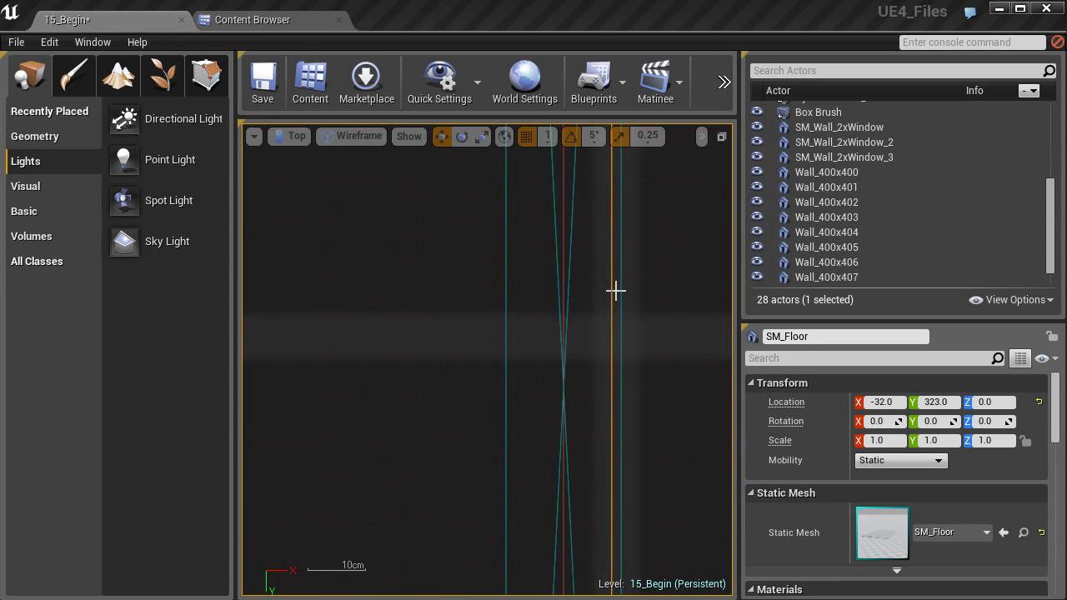
pyautogui.scroll(3, 616, 290)
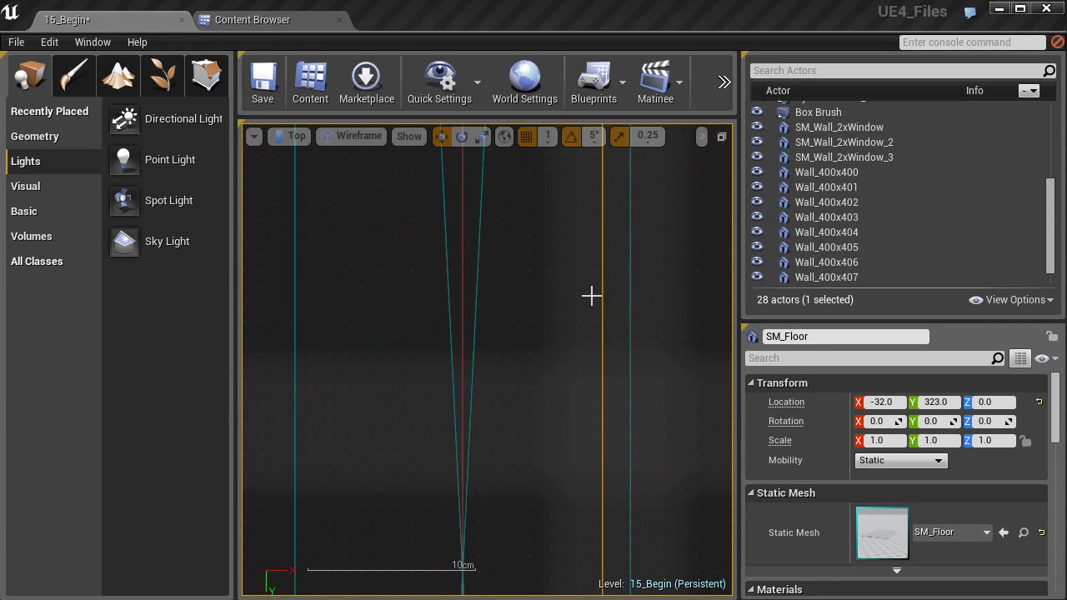
pyautogui.scroll(-6, 552, 282)
pyautogui.moveTo(351, 262); pyautogui.dragTo(452, 308, button='right')
pyautogui.scroll(2, 370, 220)
pyautogui.moveTo(370, 220); pyautogui.dragTo(439, 259, button='right')
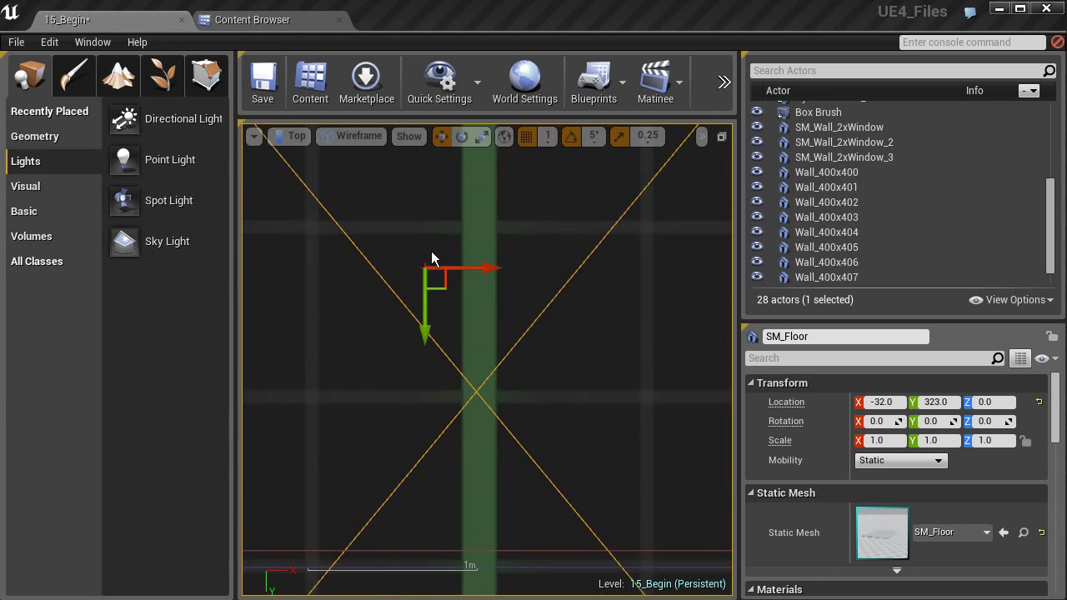
pyautogui.scroll(4, 438, 262)
pyautogui.scroll(2, 409, 285)
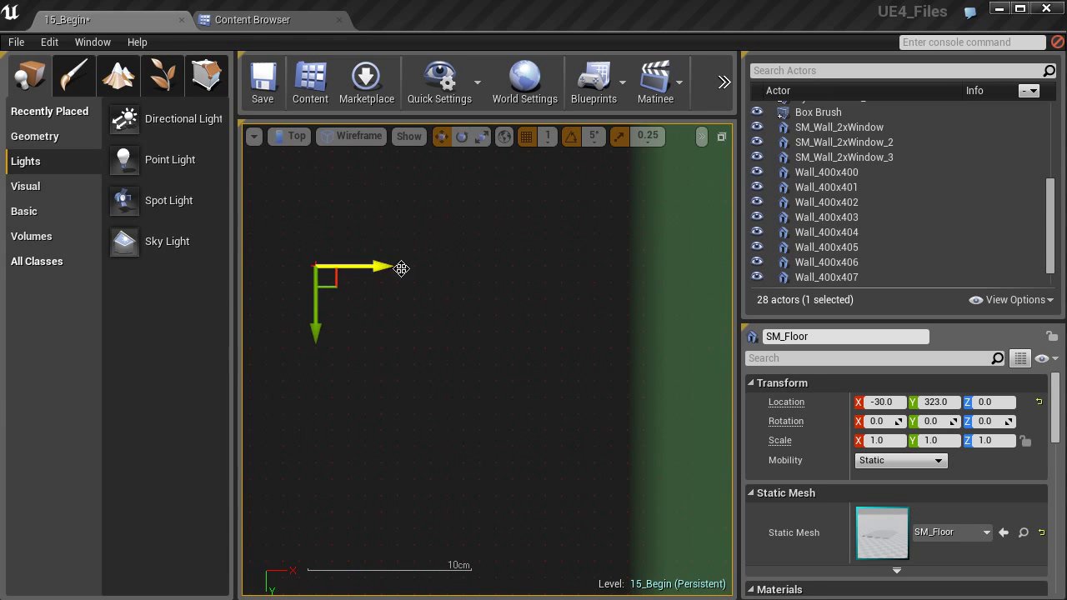
# Step: Examine how SM_Floor's edge lines up with the window wall at the building's angled end
pyautogui.scroll(-8, 544, 304)
pyautogui.scroll(8, 442, 349)
pyautogui.scroll(-7, 463, 363)
pyautogui.scroll(-6, 470, 362)
pyautogui.moveTo(607, 309); pyautogui.dragTo(497, 440, button='right')
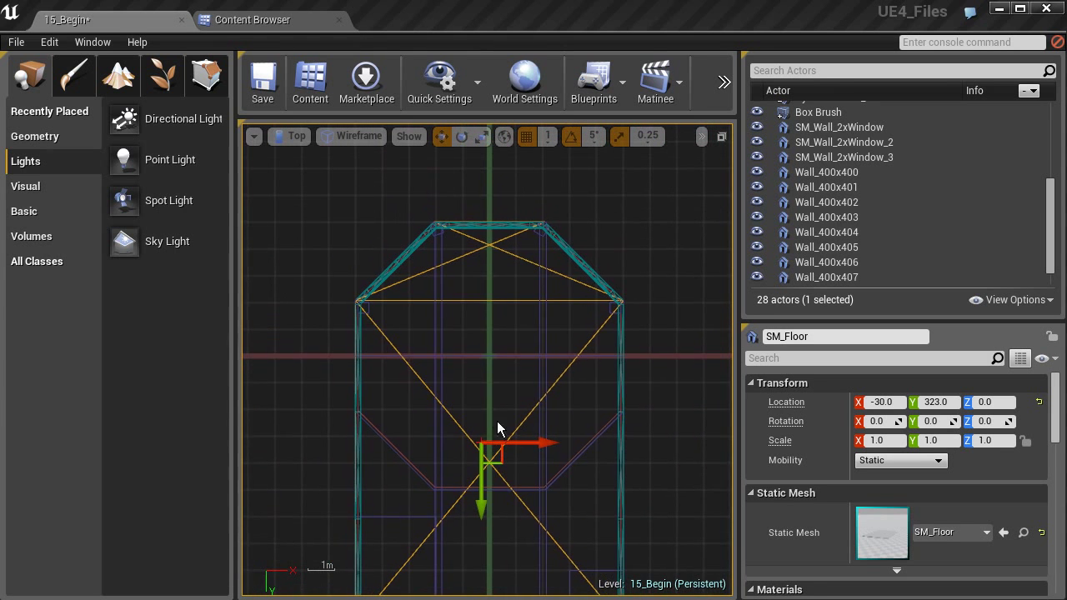
pyautogui.scroll(5, 472, 265)
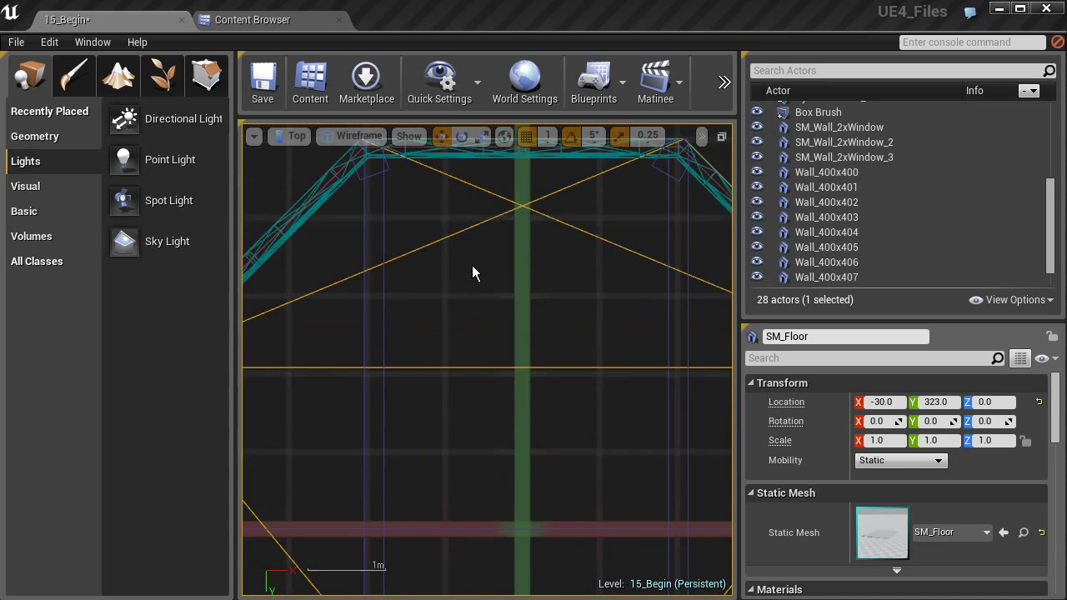
pyautogui.moveTo(474, 264); pyautogui.dragTo(494, 359, button='right')
pyautogui.scroll(8, 494, 359)
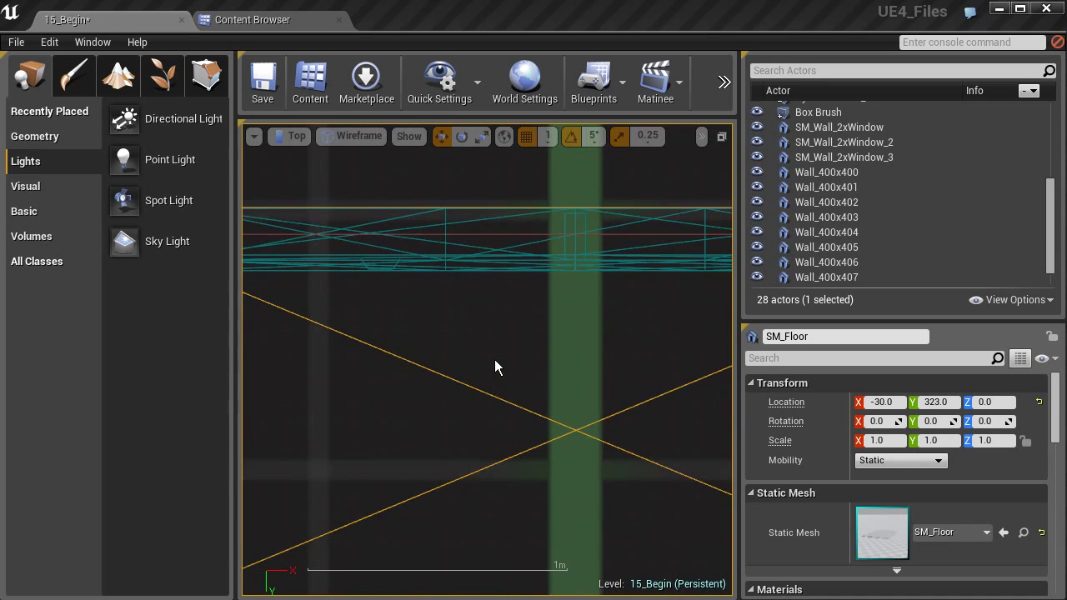
# Step: Examine SM_Floor's alignment with the walls at the building's front corner and along the sides
pyautogui.scroll(-4, 585, 356)
pyautogui.scroll(-4, 514, 500)
pyautogui.scroll(-4, 514, 498)
pyautogui.moveTo(502, 540); pyautogui.dragTo(474, 361, button='right')
pyautogui.moveTo(474, 588); pyautogui.dragTo(513, 189, button='right')
pyautogui.scroll(4, 501, 386)
pyautogui.moveTo(447, 338); pyautogui.dragTo(662, 364, button='right')
pyautogui.scroll(5, 392, 363)
pyautogui.moveTo(388, 368); pyautogui.dragTo(555, 403, button='right')
pyautogui.scroll(5, 441, 360)
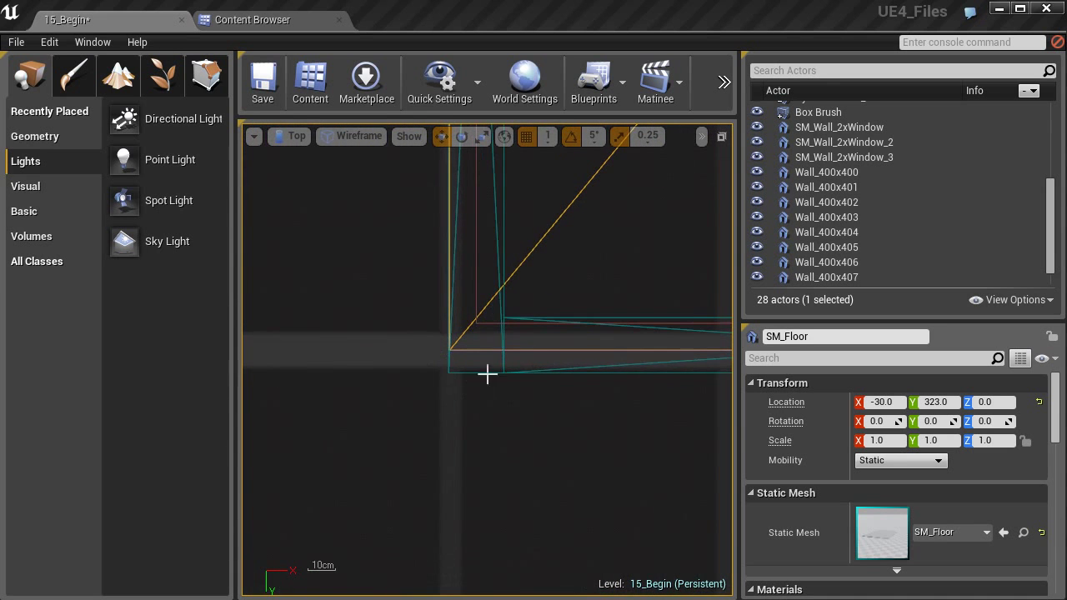
pyautogui.moveTo(541, 349); pyautogui.dragTo(398, 498, button='right')
pyautogui.scroll(-4, 464, 436)
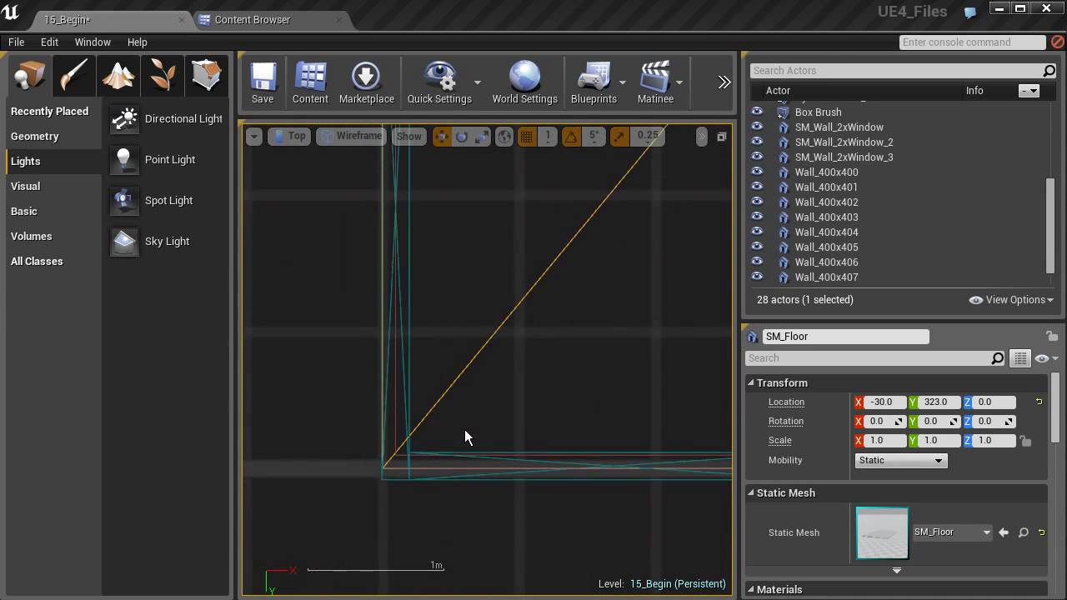
pyautogui.moveTo(582, 439); pyautogui.dragTo(365, 462, button='right')
pyautogui.scroll(-7, 373, 461)
pyautogui.moveTo(502, 326); pyautogui.dragTo(419, 520, button='right')
pyautogui.moveTo(432, 355); pyautogui.dragTo(430, 497, button='right')
pyautogui.moveTo(443, 301); pyautogui.dragTo(426, 389, button='right')
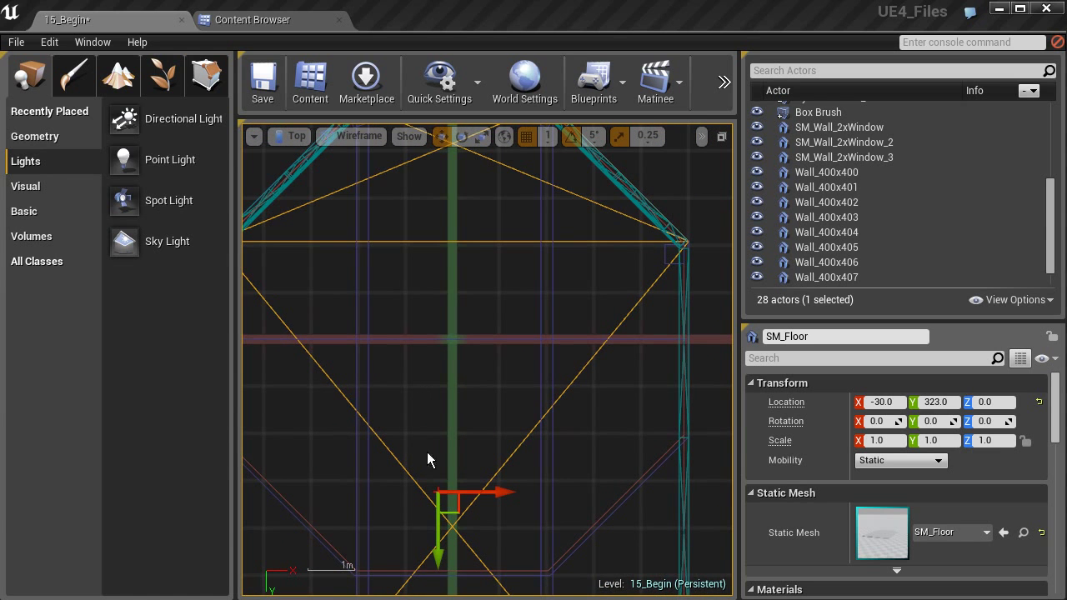
# Step: Switch the viewport to the orthographic Side view and flatten SM_Floor by setting its Z scale to 0
pyautogui.click(296, 137)
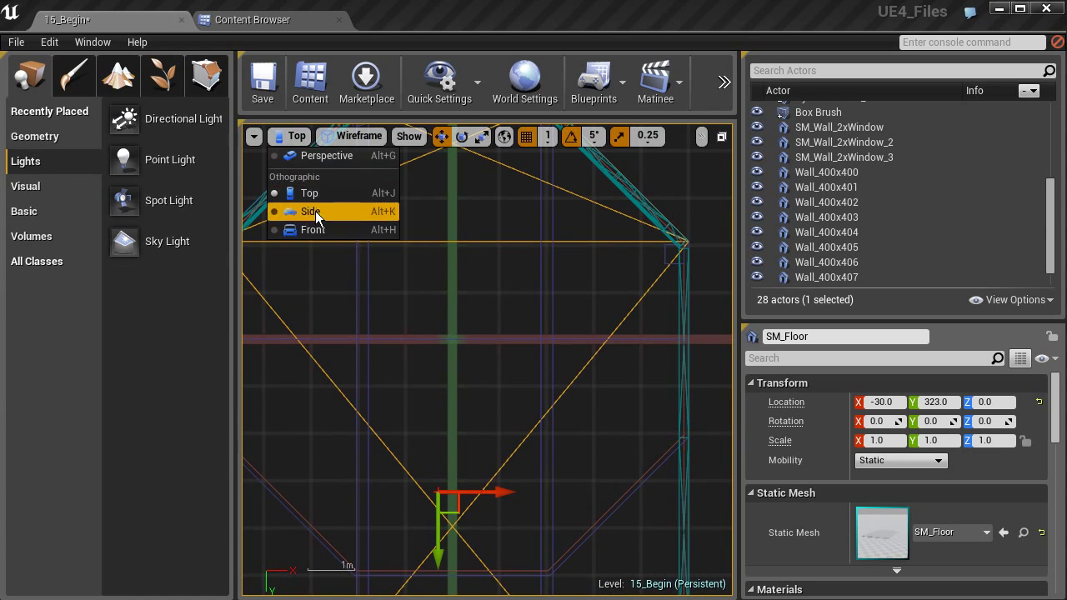
pyautogui.click(313, 211)
pyautogui.moveTo(405, 369); pyautogui.dragTo(647, 431, button='right')
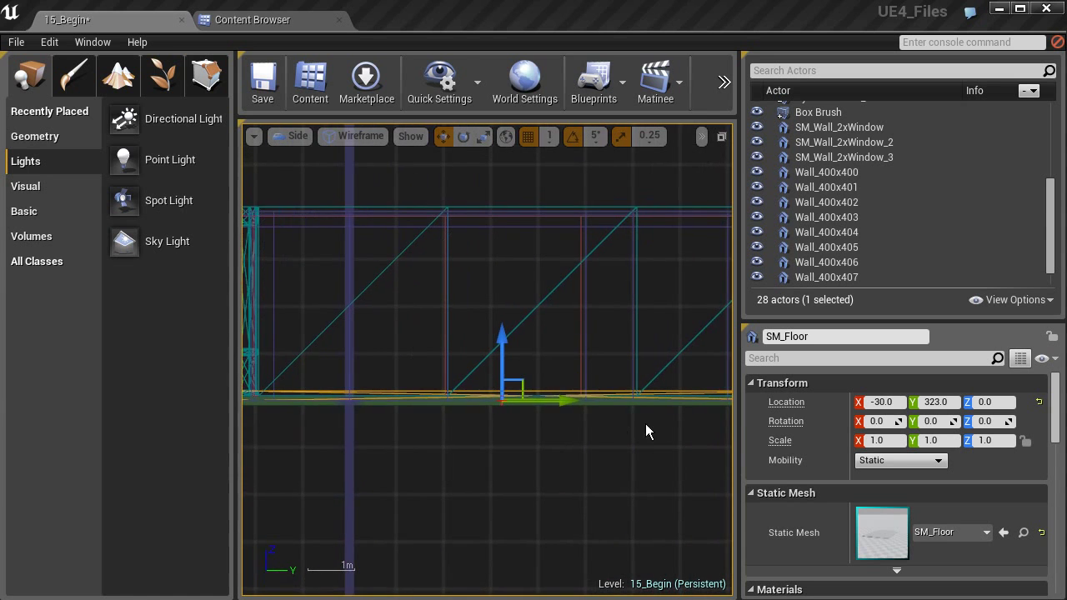
pyautogui.scroll(4, 534, 434)
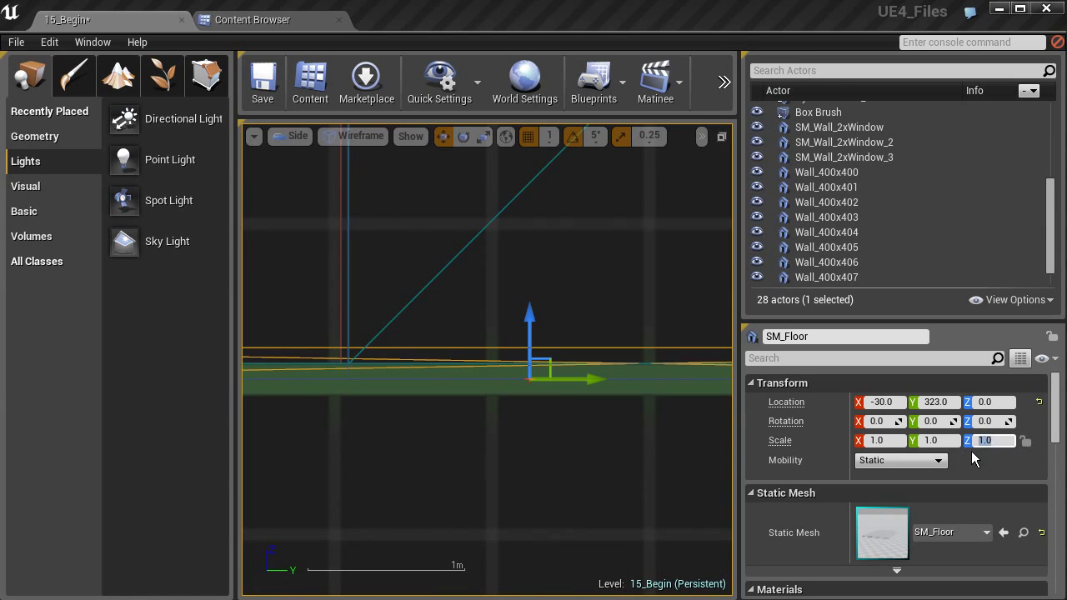
pyautogui.write('0')
pyautogui.press('Return')
pyautogui.moveTo(366, 326); pyautogui.dragTo(483, 341, button='right')
pyautogui.scroll(-4, 483, 373)
pyautogui.scroll(-8, 450, 371)
pyautogui.moveTo(367, 376); pyautogui.dragTo(502, 379, button='right')
pyautogui.scroll(-3, 503, 371)
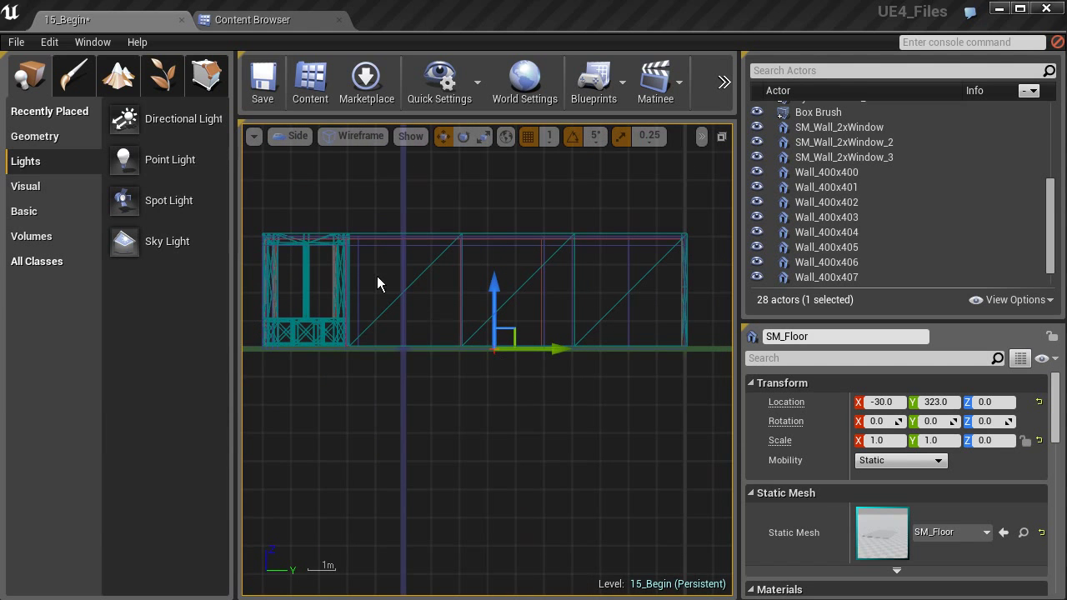
# Step: Switch the viewport back to Perspective and view SM_Floor from inside the building
pyautogui.click(301, 155)
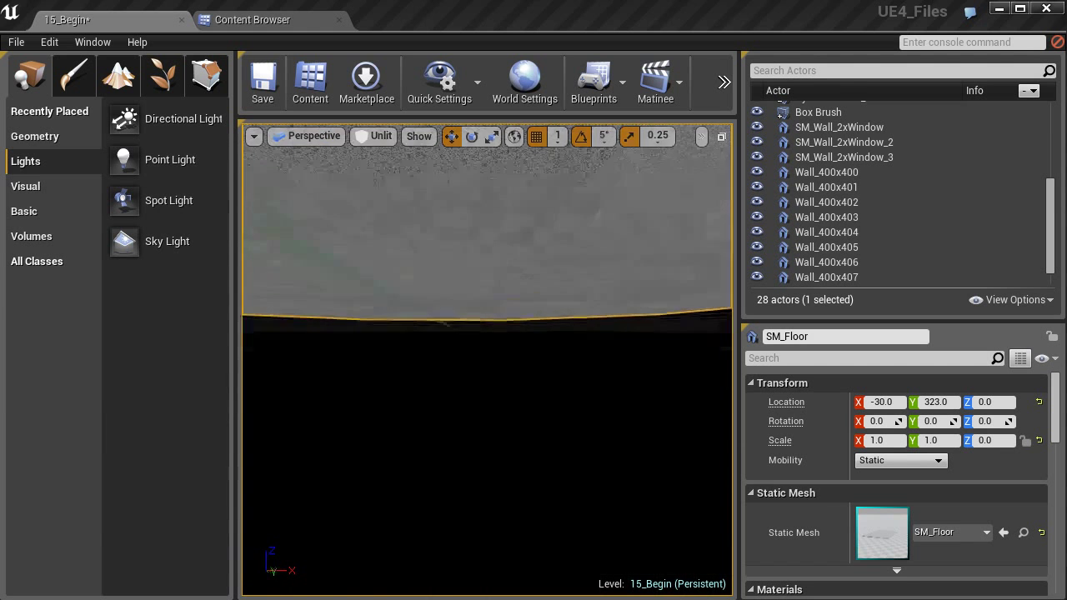
pyautogui.moveTo(669, 338); pyautogui.dragTo(500, 337, button='right')
pyautogui.moveTo(618, 336)
pyautogui.mouseDown(button='right')
pyautogui.moveTo(475, 337)
pyautogui.moveTo(633, 346)
pyautogui.moveTo(542, 345)
pyautogui.moveTo(634, 346)
pyautogui.moveTo(608, 344)
pyautogui.mouseUp(button='right')
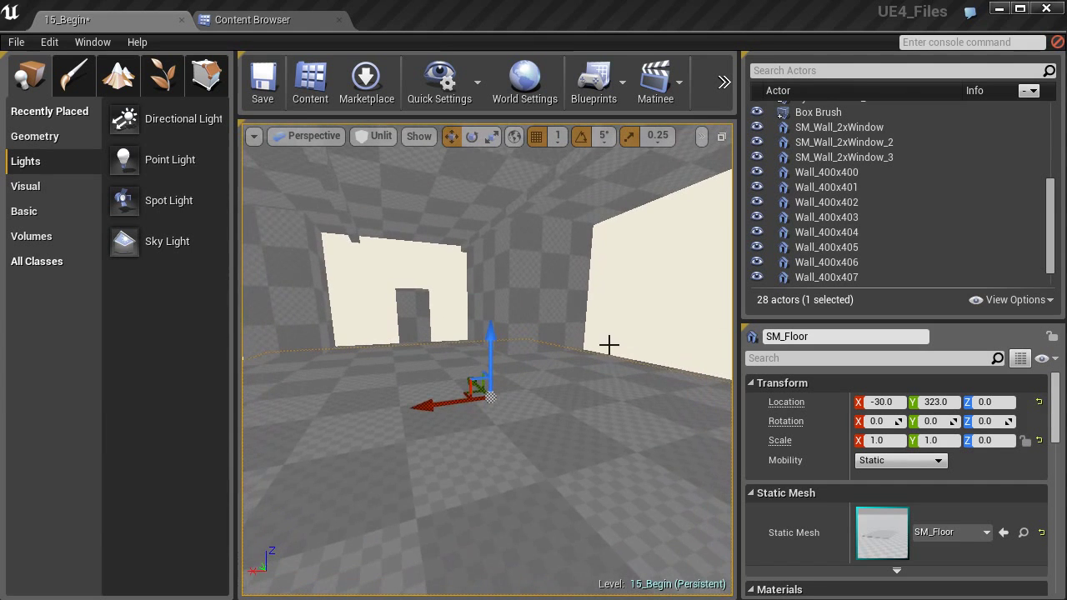
pyautogui.keyDown('alt'); pyautogui.moveTo(489, 352); pyautogui.dragTo(492, 225); pyautogui.keyUp('alt')
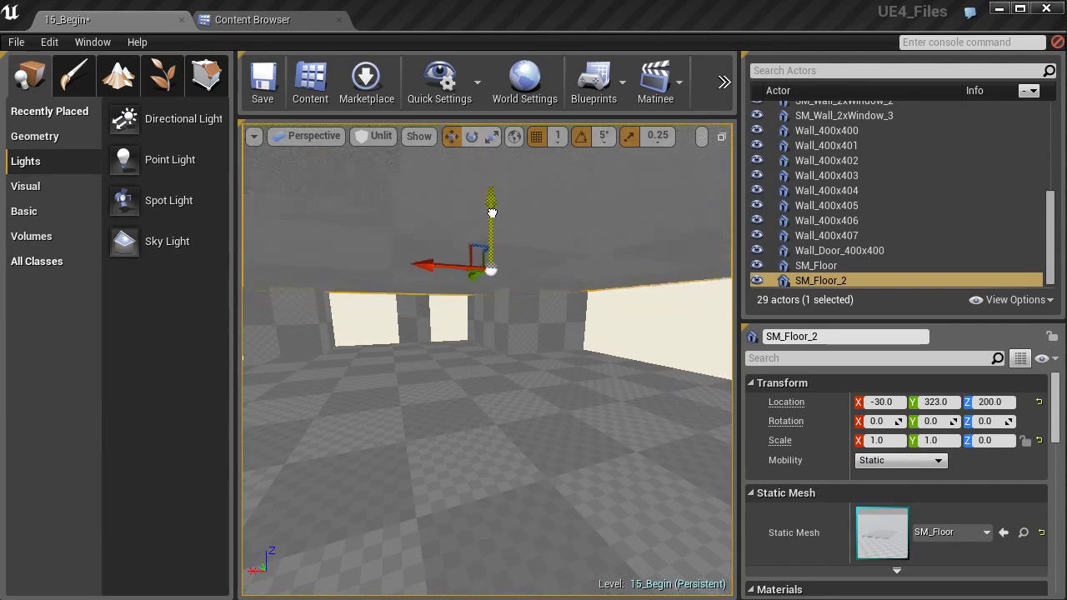
pyautogui.keyDown('alt'); pyautogui.moveTo(488, 177); pyautogui.dragTo(489, 125); pyautogui.keyUp('alt')
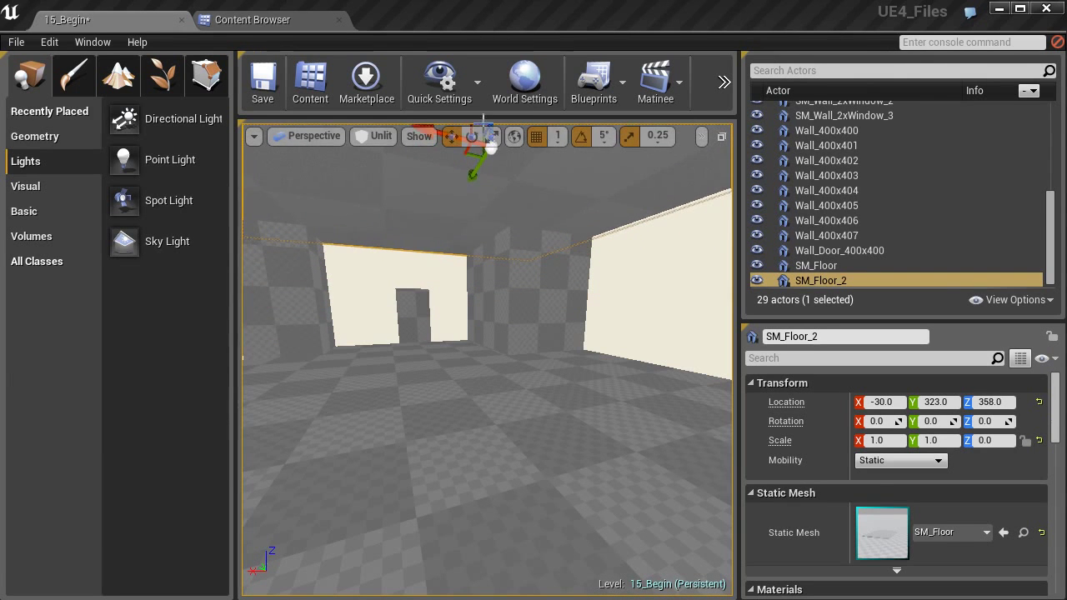
pyautogui.hotkey('ctrl', 'z')
# Step: Set the position grid snap to 100 and duplicate SM_Floor straight up to Z 300
pyautogui.click(867, 237)
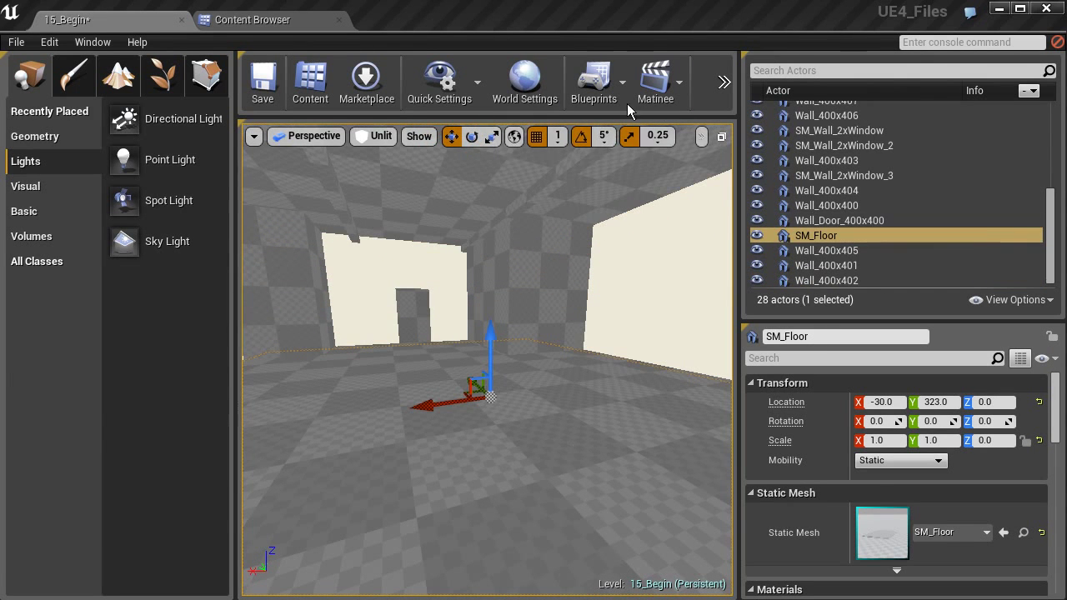
pyautogui.click(558, 138)
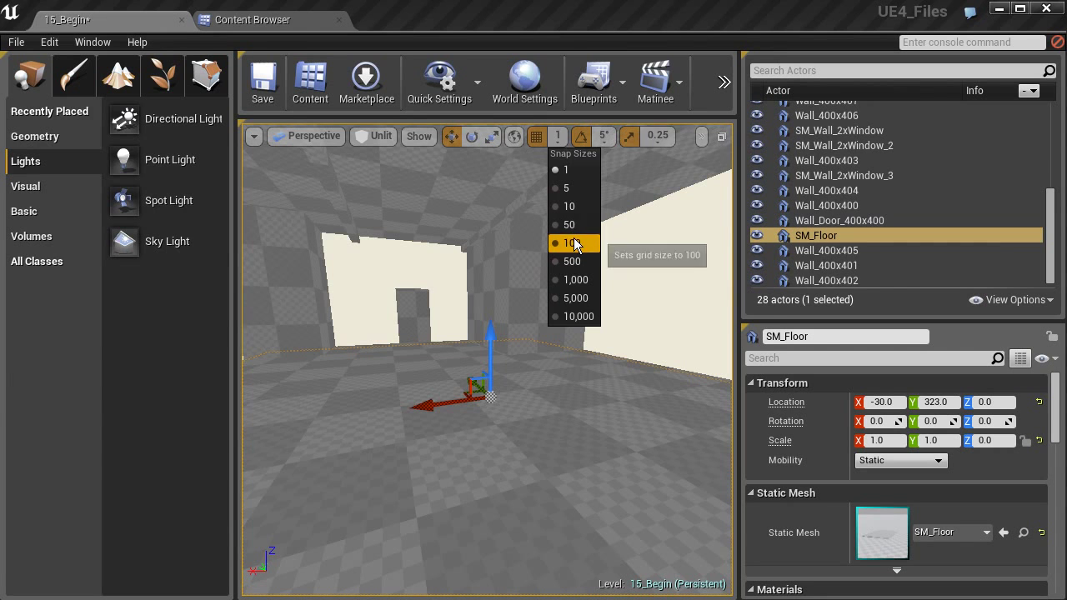
pyautogui.click(571, 242)
pyautogui.keyDown('alt'); pyautogui.moveTo(490, 344); pyautogui.dragTo(497, 142); pyautogui.keyUp('alt')
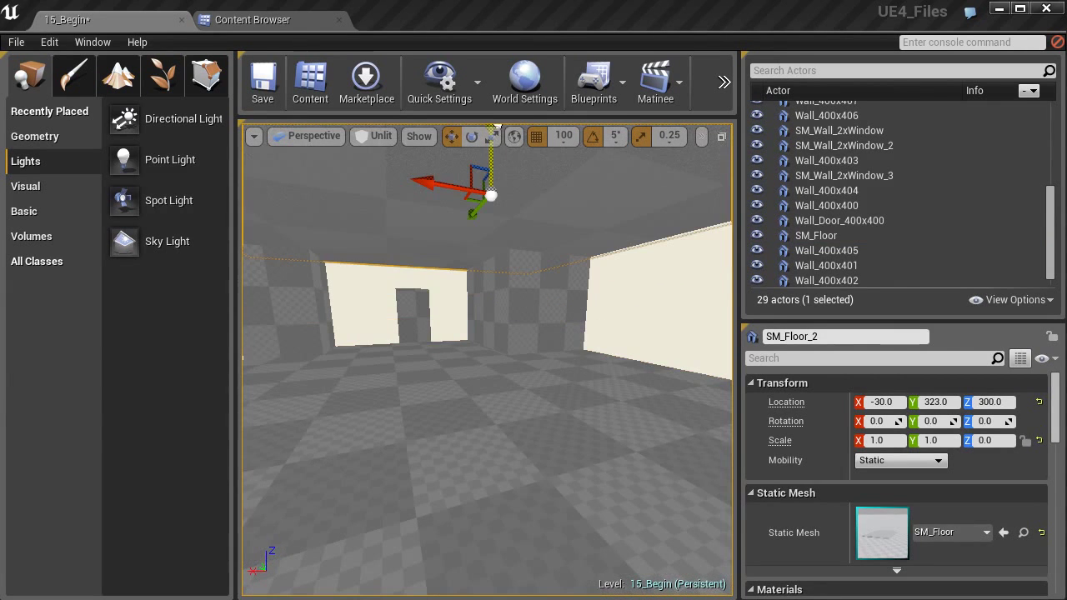
# Step: Set the duplicated floor's Z location to 400 so it serves as the ceiling
pyautogui.moveTo(505, 303); pyautogui.dragTo(467, 262, button='right')
pyautogui.press('f')
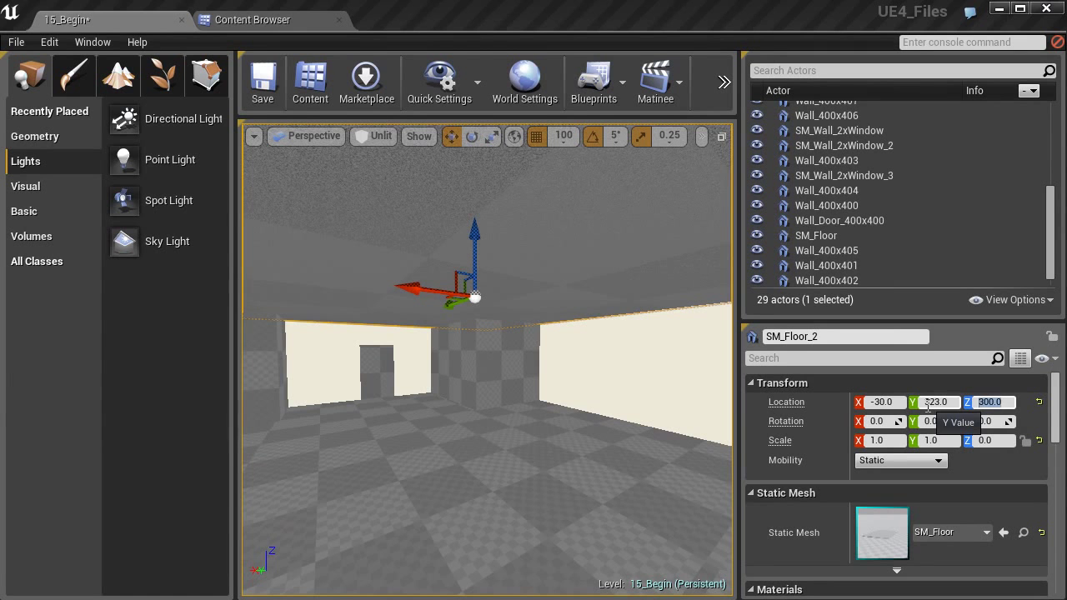
pyautogui.press('Return')
pyautogui.moveTo(571, 290); pyautogui.dragTo(663, 266, button='right')
pyautogui.moveTo(534, 350); pyautogui.dragTo(482, 339, button='right')
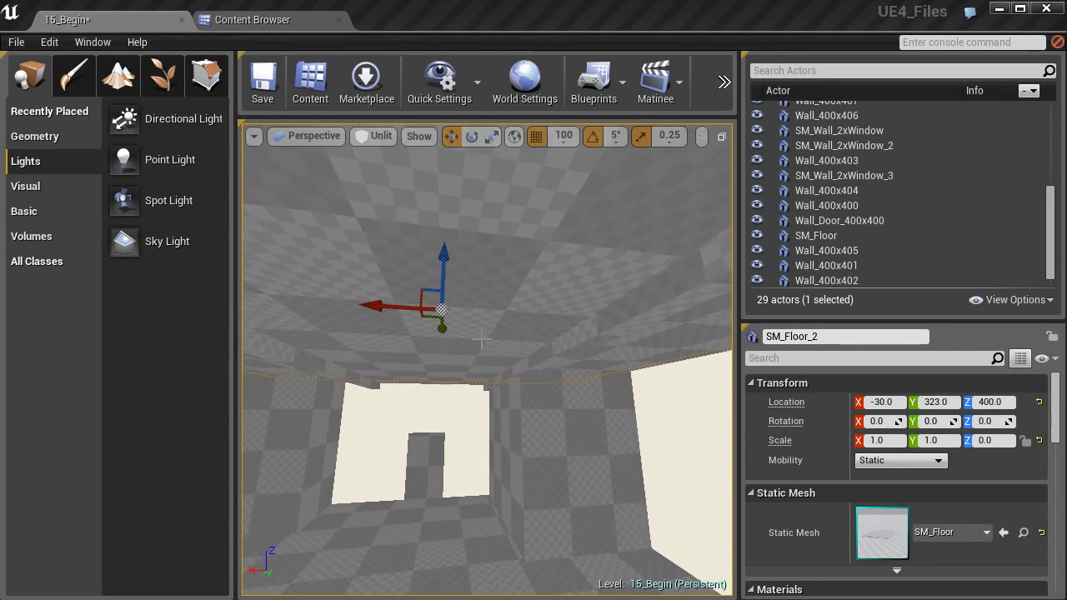
# Step: Delete the additive eight-sided Cylinder Brush at the building's angled end
pyautogui.rightClick(461, 293)
pyautogui.moveTo(373, 411); pyautogui.dragTo(304, 437, button='right')
pyautogui.moveTo(444, 360); pyautogui.dragTo(484, 366, button='right')
pyautogui.moveTo(396, 359); pyautogui.dragTo(441, 359, button='right')
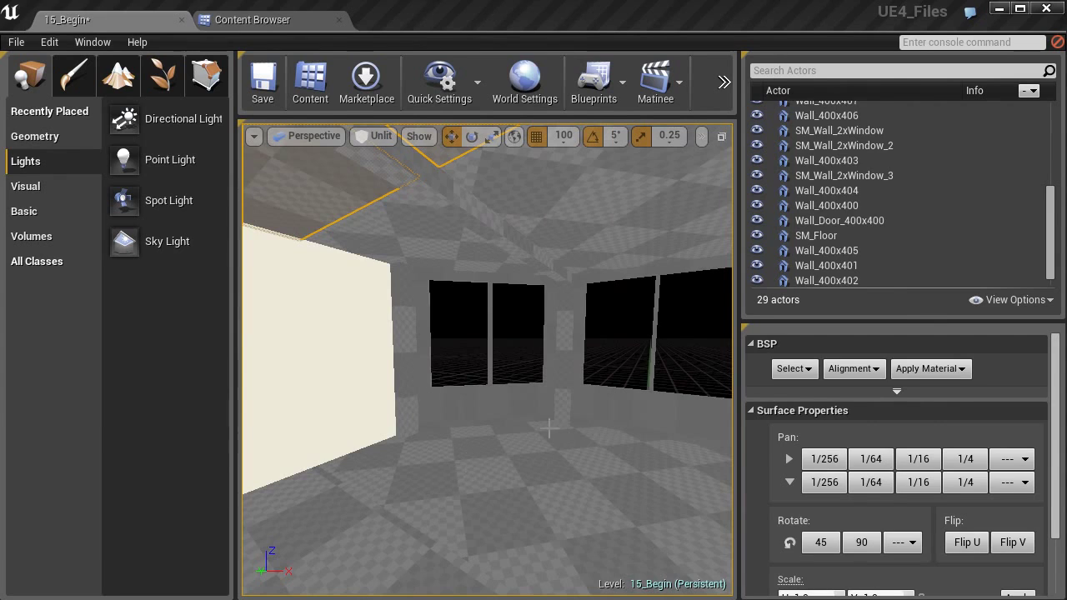
pyautogui.click(555, 460)
pyautogui.moveTo(555, 460); pyautogui.dragTo(709, 455, button='right')
pyautogui.moveTo(374, 308); pyautogui.dragTo(375, 367, button='right')
pyautogui.click(382, 323)
pyautogui.moveTo(383, 324)
pyautogui.mouseDown(button='right')
pyautogui.moveTo(381, 304)
pyautogui.moveTo(371, 330)
pyautogui.mouseUp(button='right')
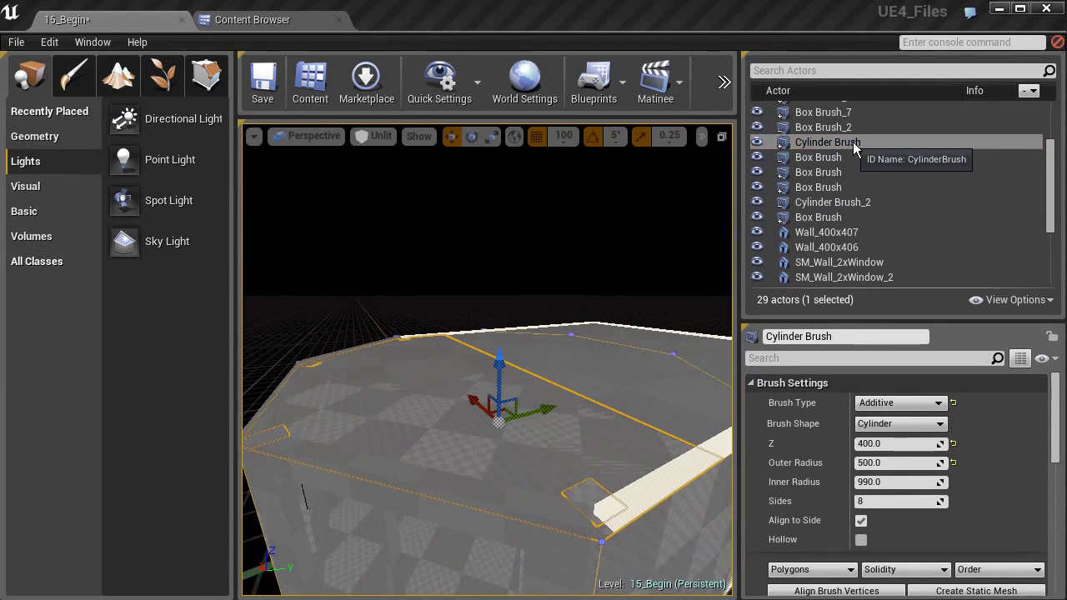
pyautogui.moveTo(510, 408)
pyautogui.mouseDown(button='right')
pyautogui.moveTo(501, 432)
pyautogui.moveTo(478, 379)
pyautogui.mouseUp(button='right')
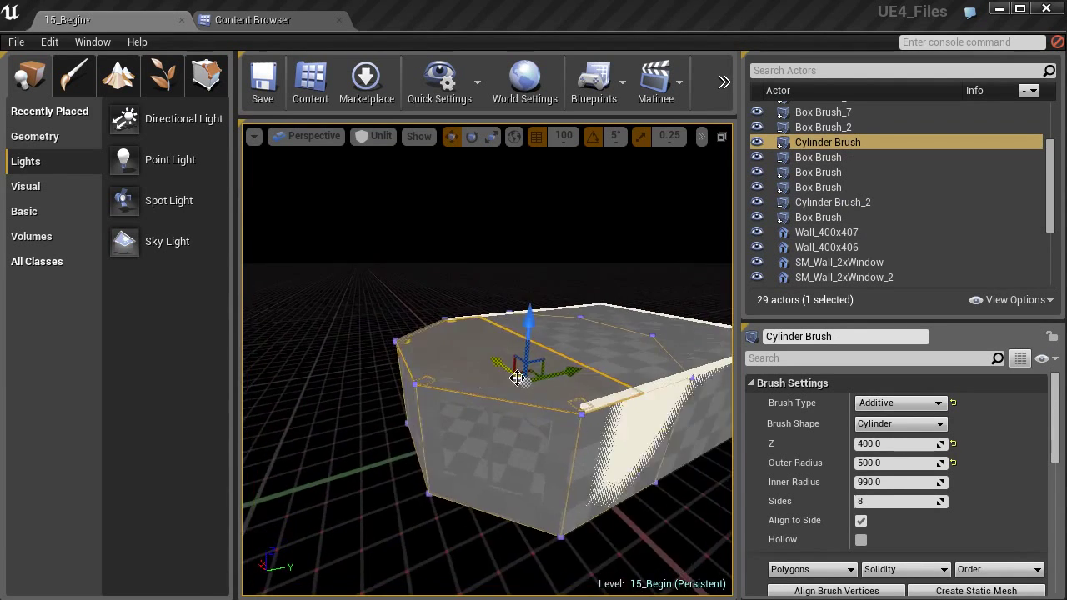
pyautogui.press('Delete')
# Step: Delete the subtractive brush Box Brush_4 in the angled end's window wall
pyautogui.click(470, 378)
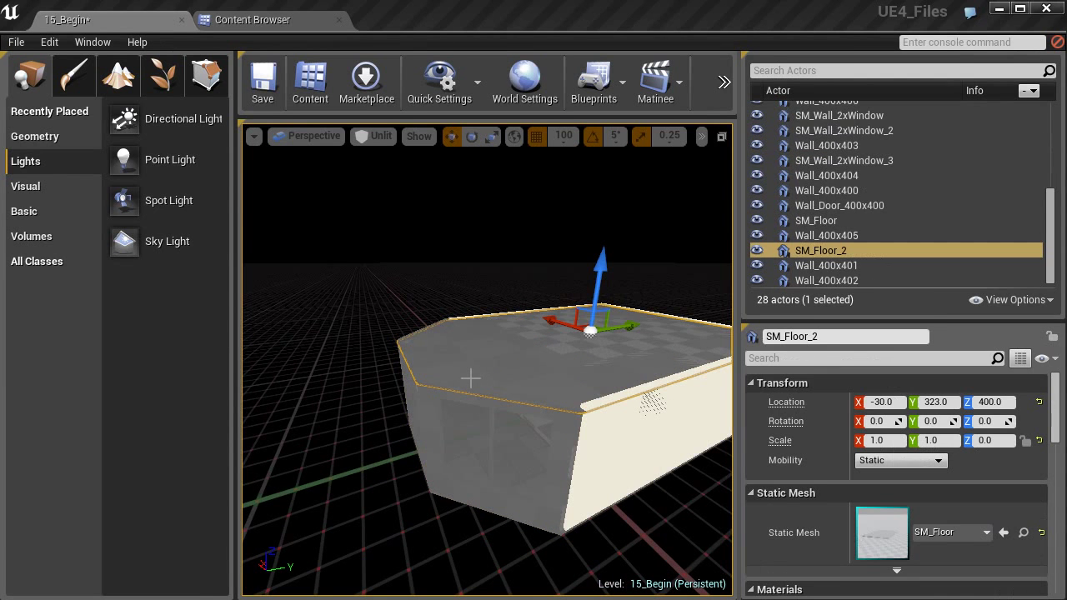
pyautogui.click(434, 414)
pyautogui.click(889, 160)
pyautogui.moveTo(1049, 238); pyautogui.dragTo(1042, 170)
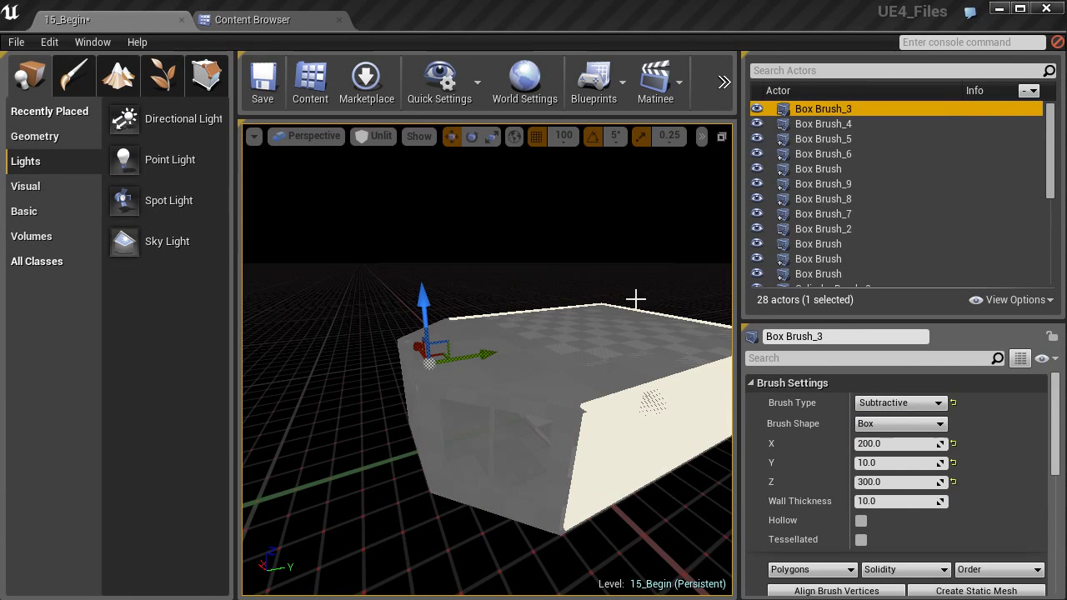
pyautogui.click(812, 125)
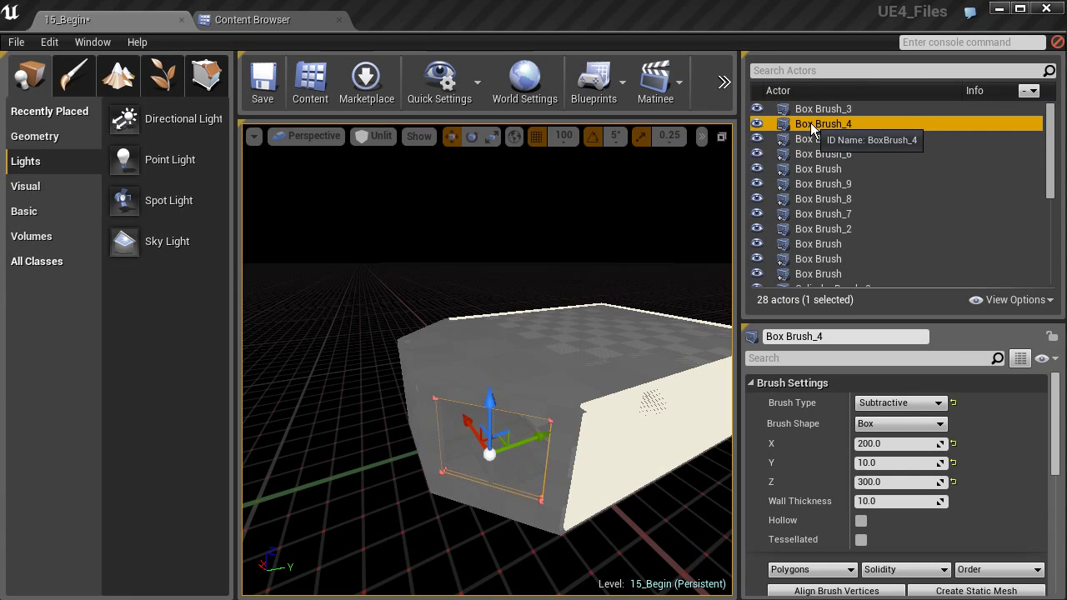
pyautogui.press('Delete')
# Step: Go through the remaining box brushes to identify them, and delete Box Brush_2
pyautogui.click(816, 127)
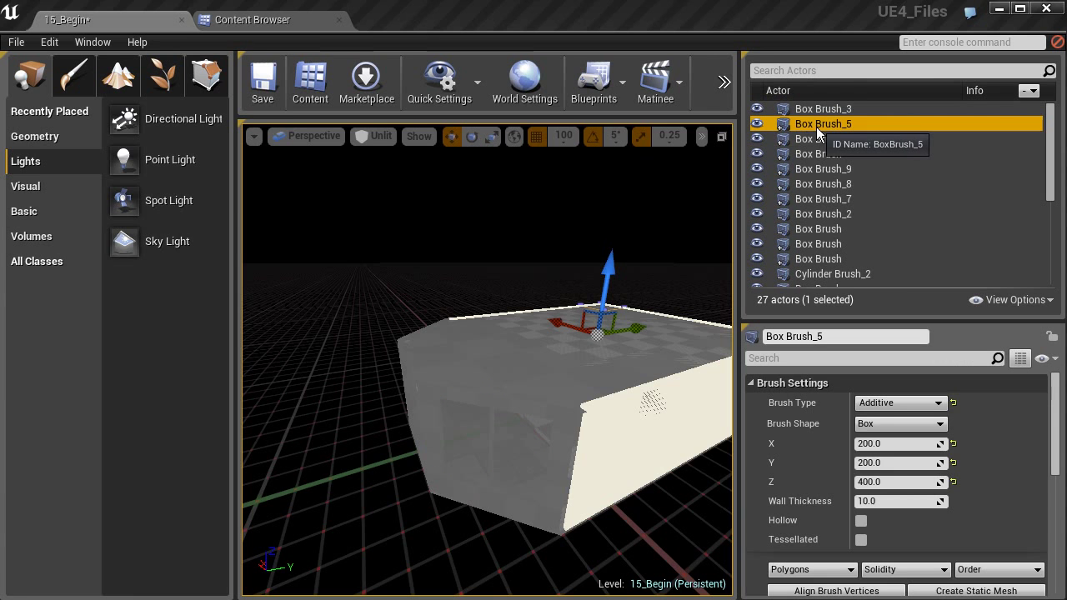
pyautogui.click(817, 138)
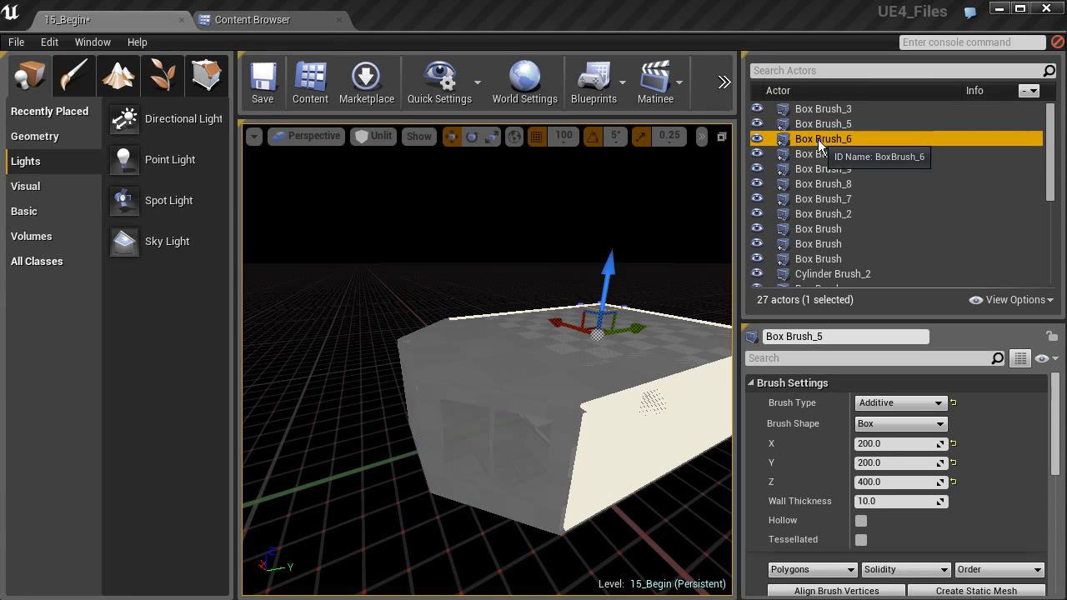
pyautogui.click(817, 153)
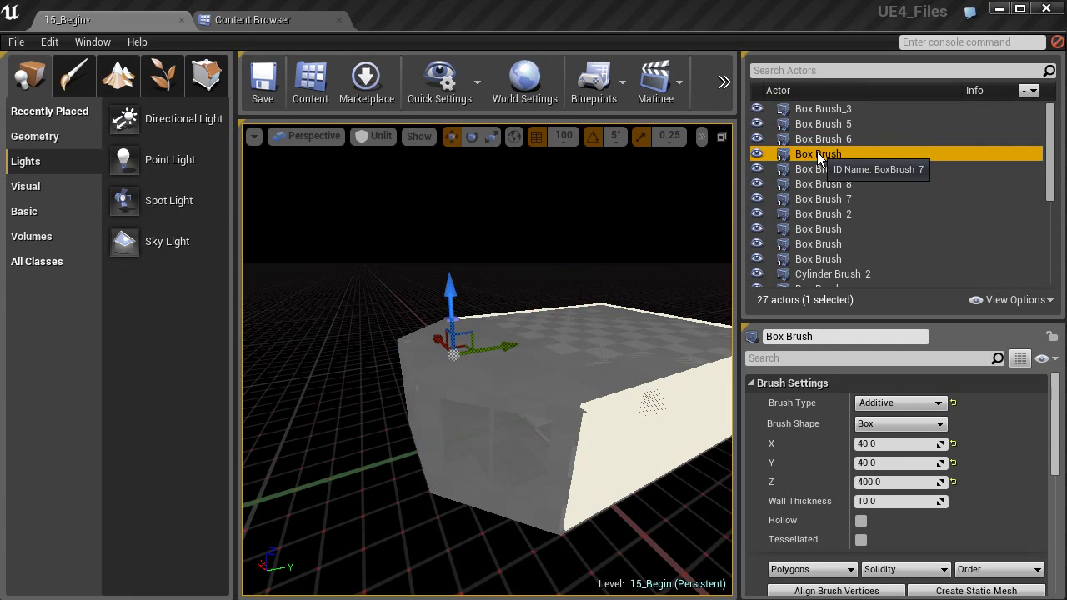
pyautogui.click(814, 168)
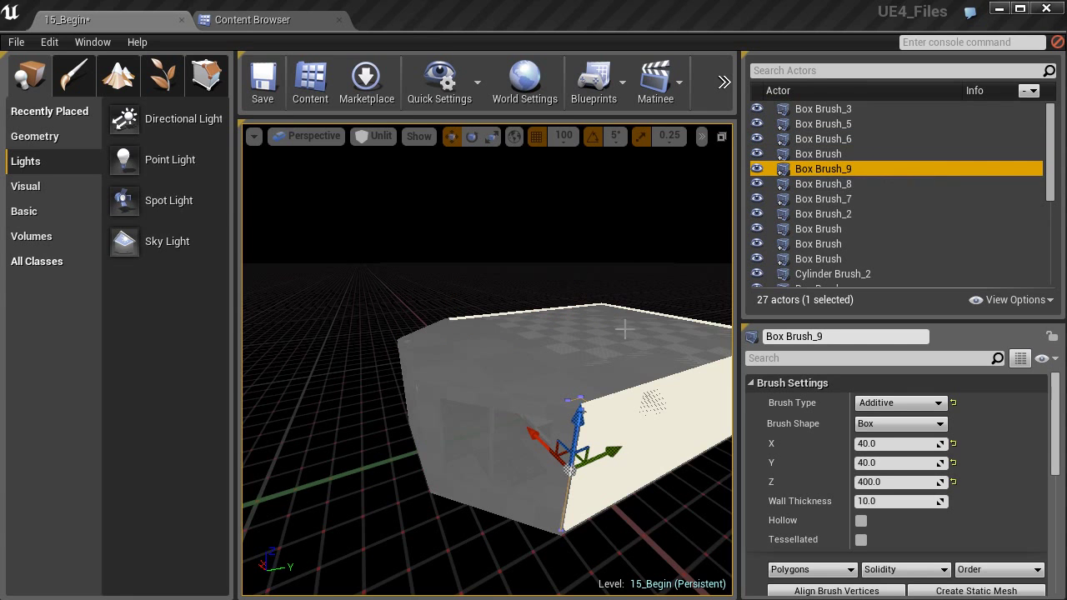
pyautogui.click(808, 184)
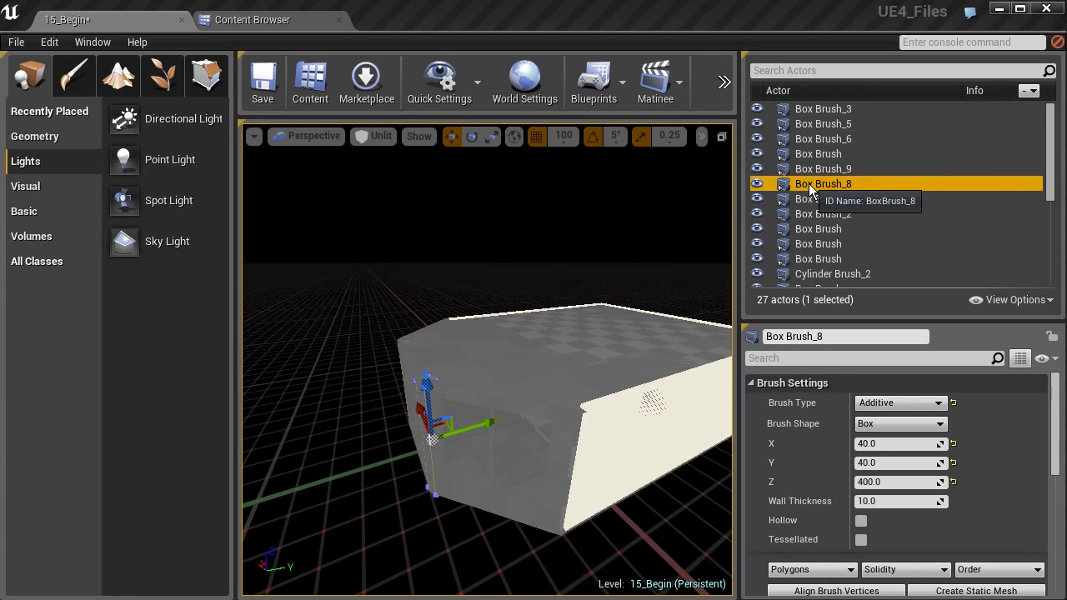
pyautogui.click(813, 199)
pyautogui.click(818, 215)
pyautogui.moveTo(488, 359)
pyautogui.mouseDown(button='right')
pyautogui.moveTo(484, 387)
pyautogui.moveTo(575, 367)
pyautogui.mouseUp(button='right')
pyautogui.moveTo(541, 404); pyautogui.dragTo(539, 402, button='right')
pyautogui.press('Delete')
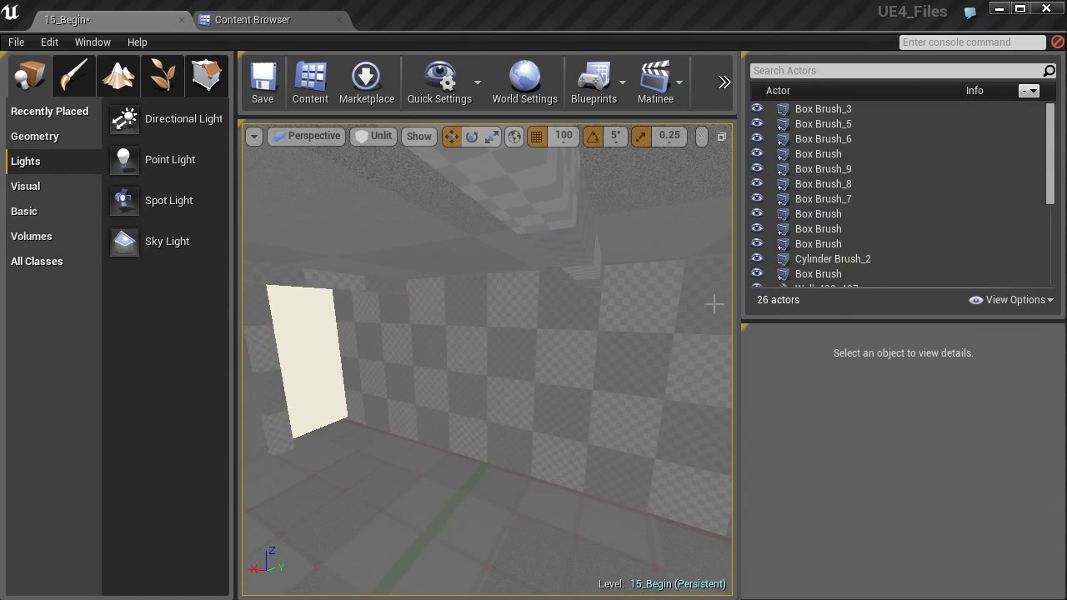
# Step: Delete the Box Brush that forms the checkered interior wall beside the white opening
pyautogui.click(634, 357)
pyautogui.moveTo(520, 361)
pyautogui.mouseDown(button='right')
pyautogui.moveTo(563, 360)
pyautogui.moveTo(533, 361)
pyautogui.moveTo(533, 383)
pyautogui.moveTo(522, 367)
pyautogui.moveTo(513, 377)
pyautogui.moveTo(521, 372)
pyautogui.mouseUp(button='right')
pyautogui.press('Delete')
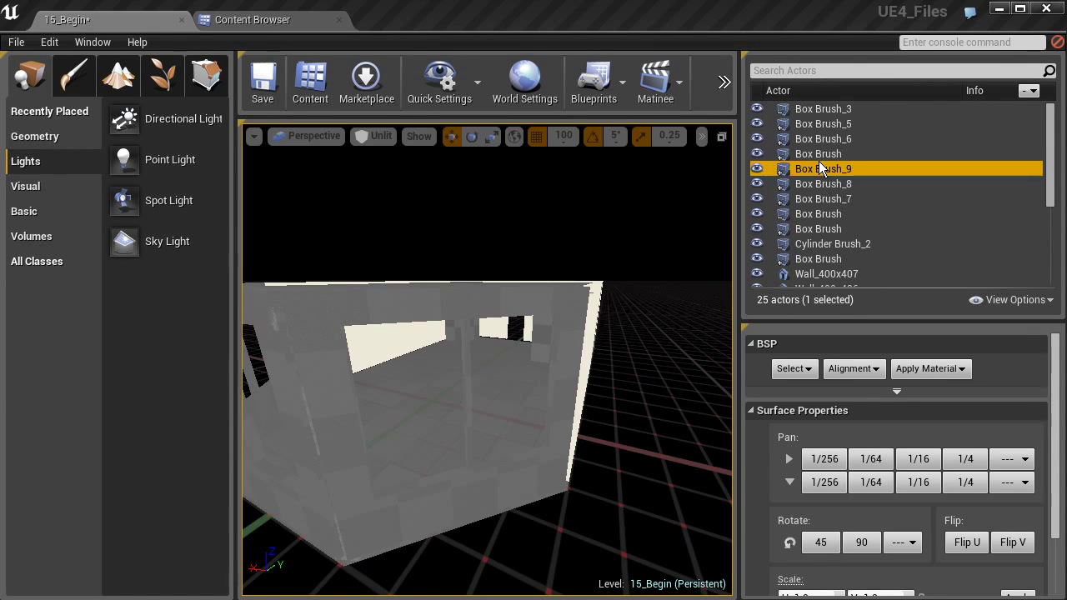
# Step: Go through the box brushes and delete the subtractive 200 x 10 x 300 Box Brush in the angled end's wall
pyautogui.click(820, 167)
pyautogui.moveTo(567, 284)
pyautogui.mouseDown(button='right')
pyautogui.moveTo(483, 309)
pyautogui.moveTo(475, 358)
pyautogui.mouseUp(button='right')
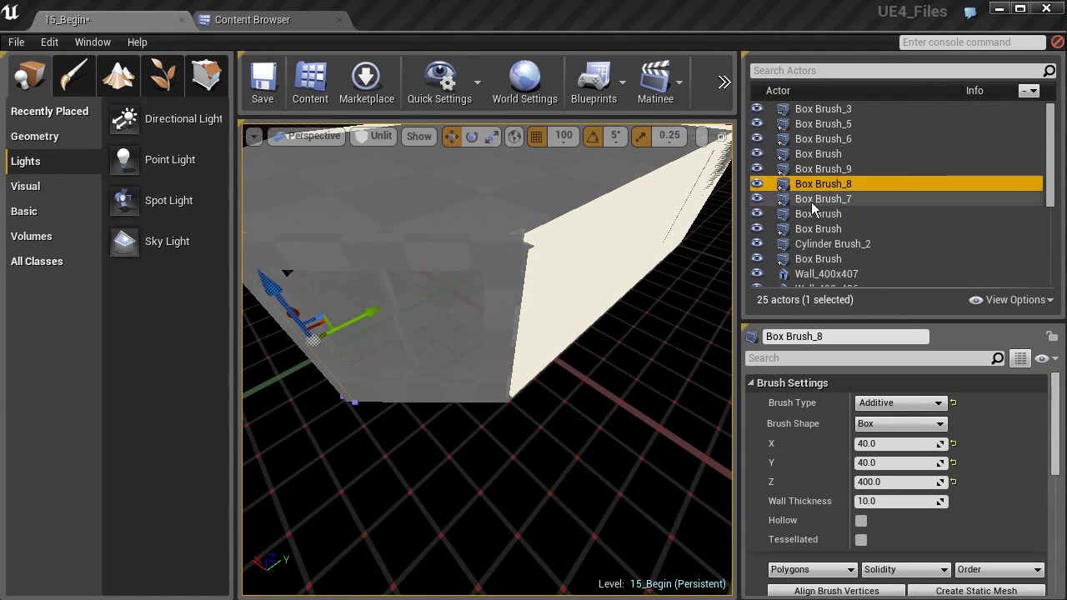
pyautogui.click(810, 202)
pyautogui.click(811, 214)
pyautogui.moveTo(666, 251); pyautogui.dragTo(665, 225, button='right')
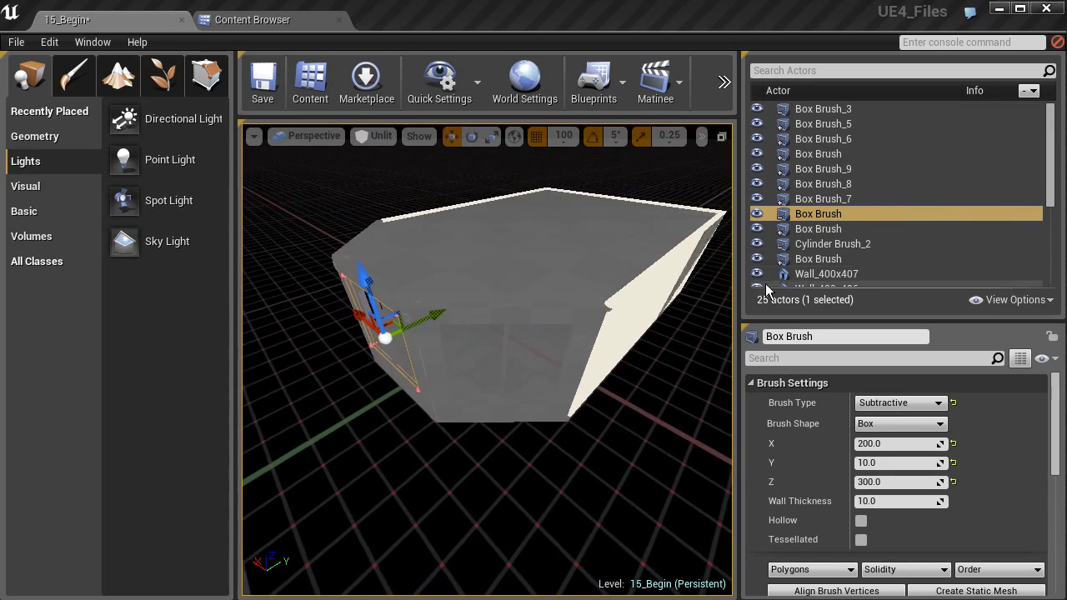
pyautogui.press('Delete')
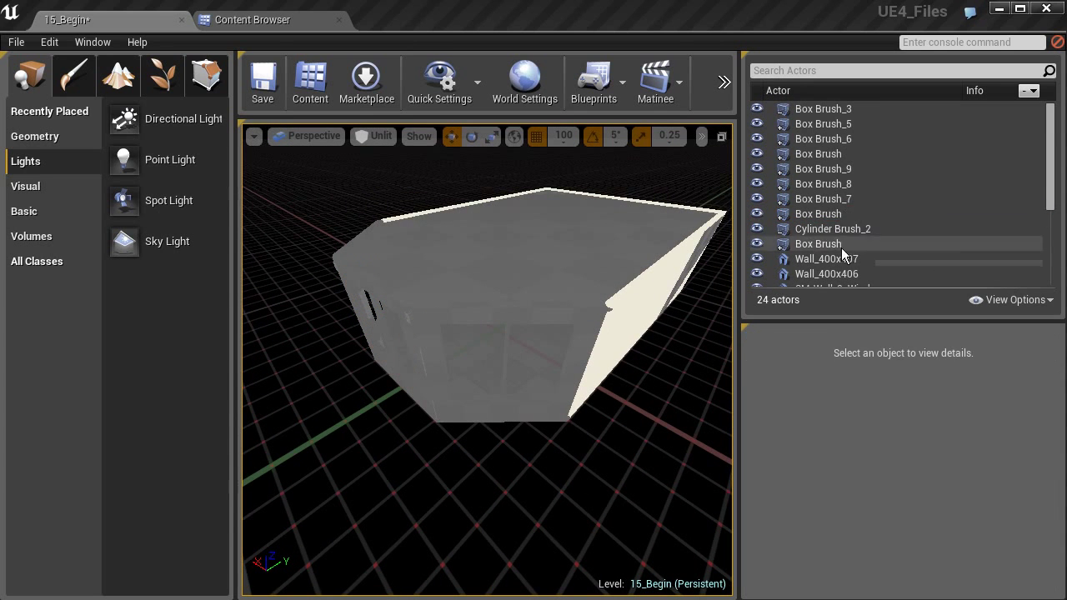
# Step: Delete the subtractive eight-sided brush Cylinder Brush_2
pyautogui.click(839, 216)
pyautogui.click(830, 225)
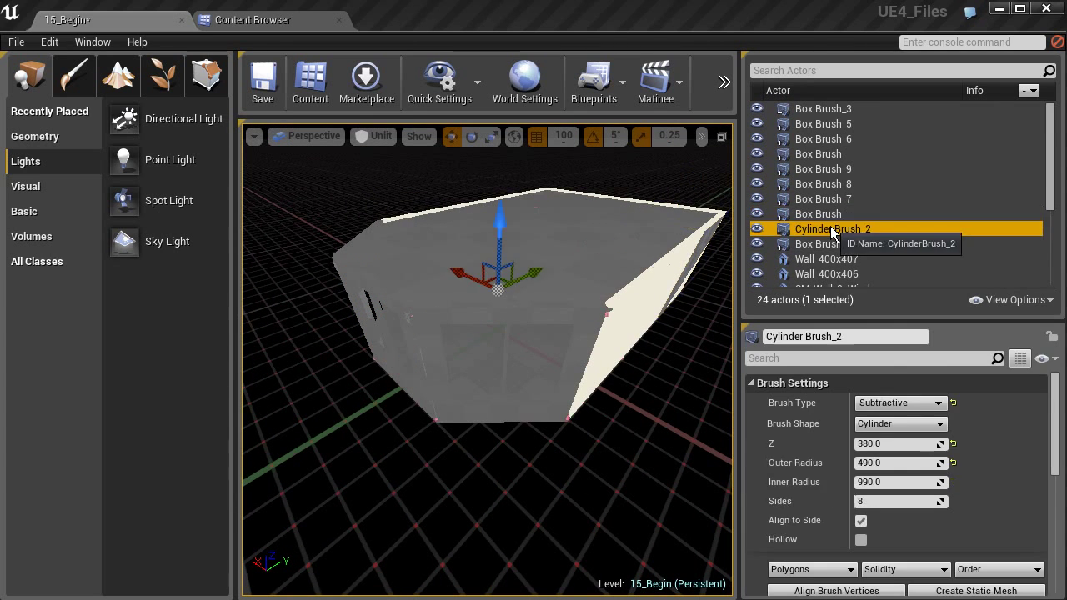
pyautogui.press('Delete')
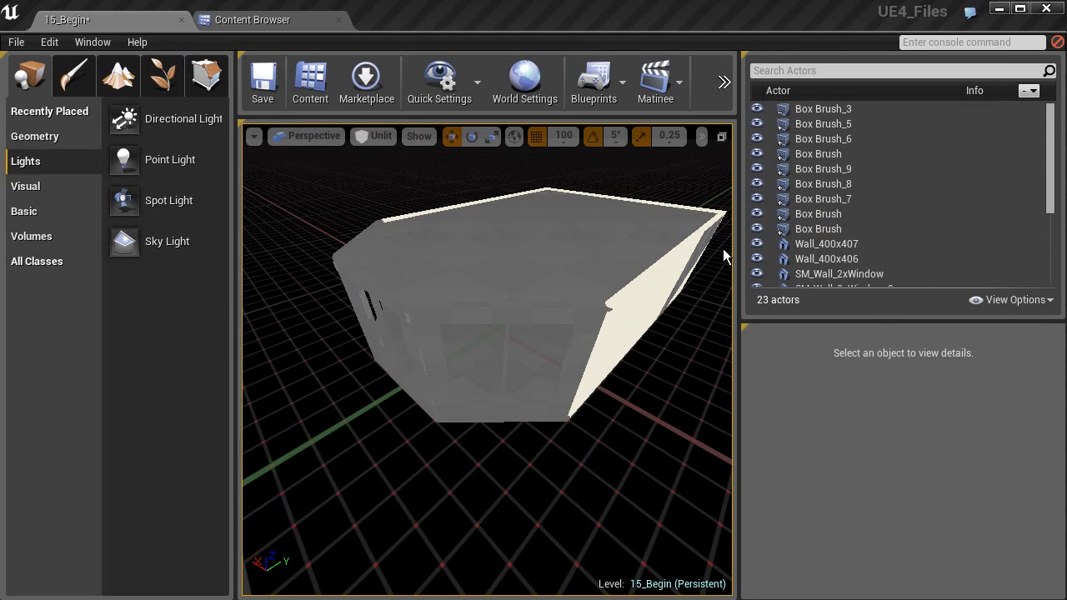
# Step: Go through the remaining additive box brushes, including Box Brush_7 and Box Brush_8, to identify which part of the building each one forms
pyautogui.click(800, 230)
pyautogui.click(808, 217)
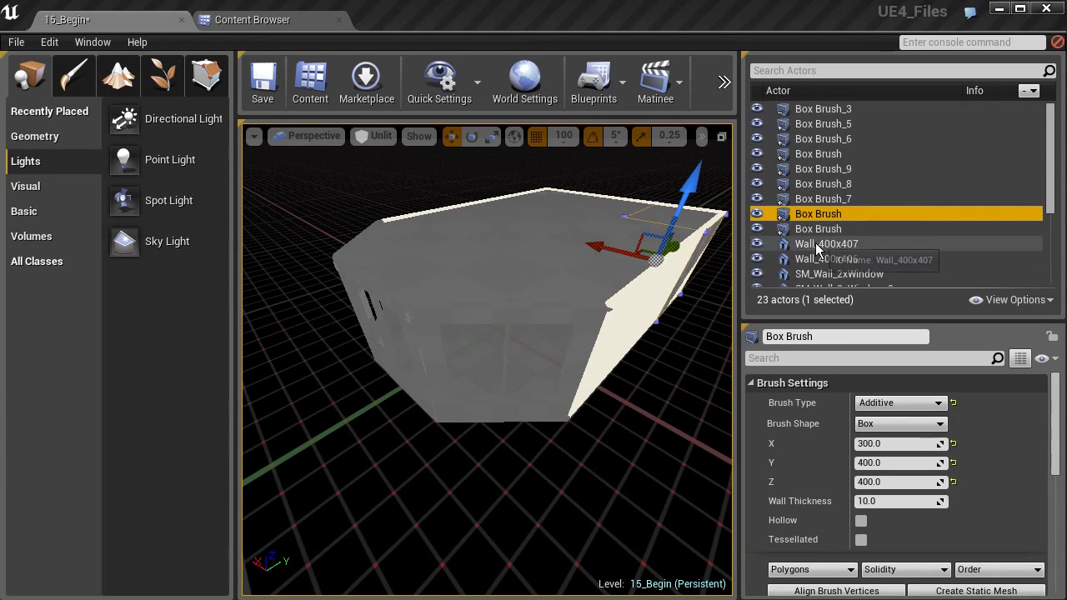
pyautogui.scroll(-3, 815, 248)
pyautogui.scroll(-3, 814, 248)
pyautogui.scroll(6, 814, 247)
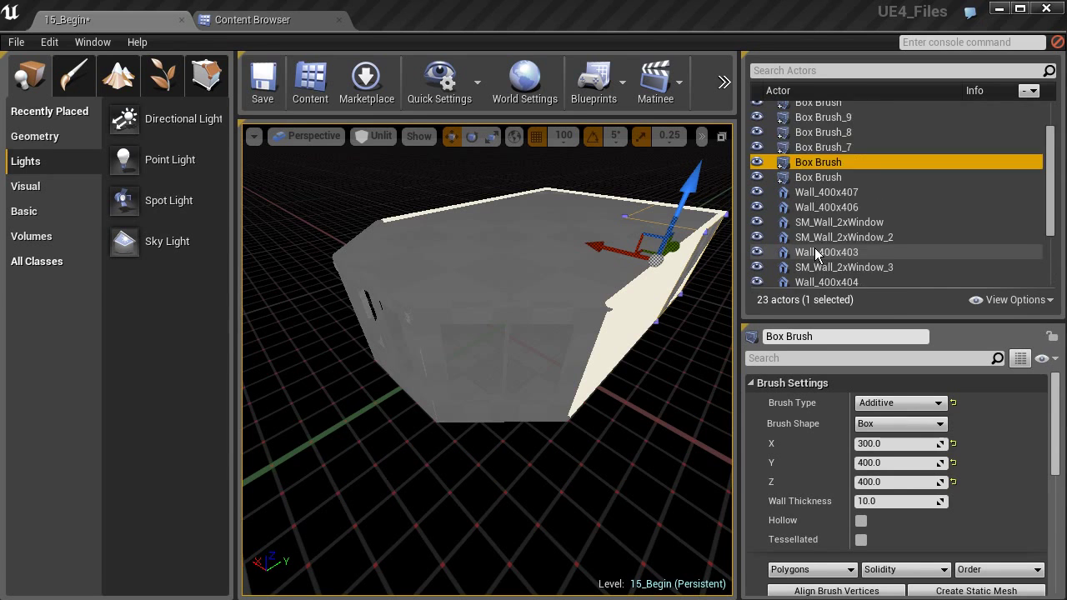
pyautogui.click(810, 215)
pyautogui.click(811, 203)
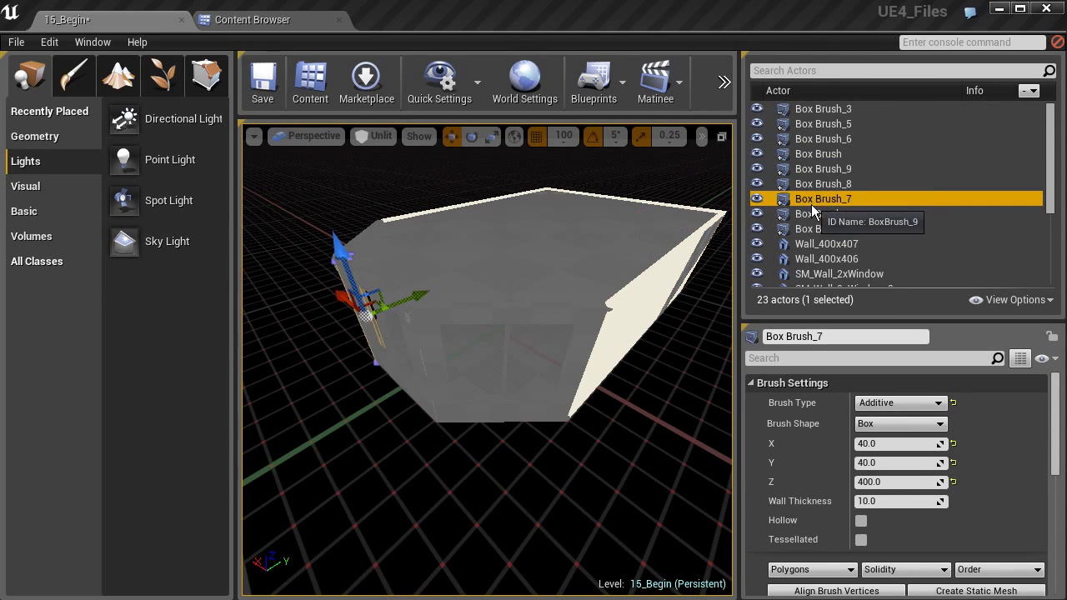
pyautogui.click(815, 185)
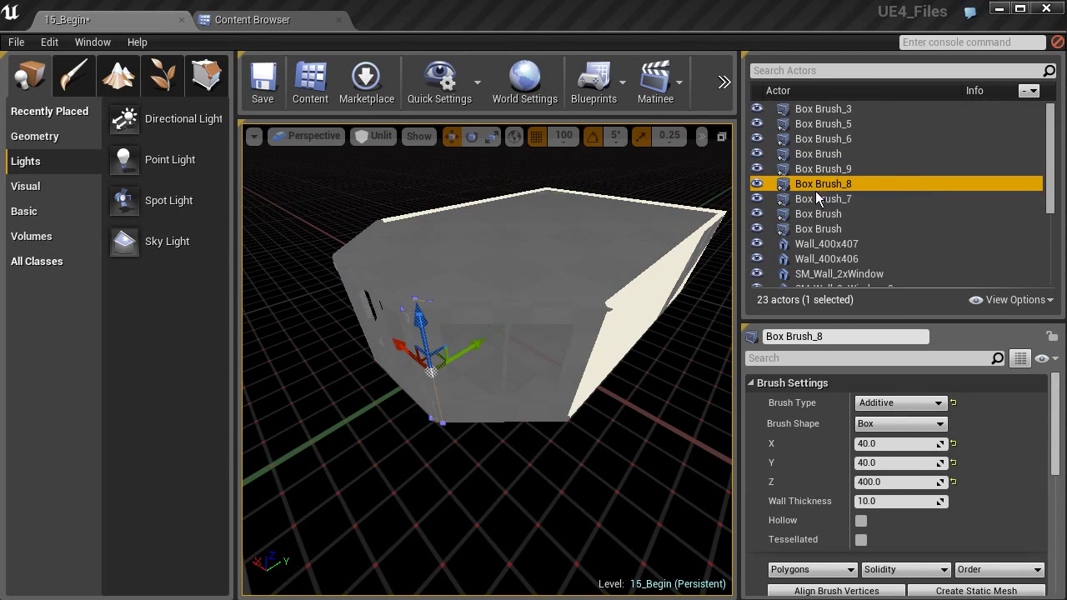
pyautogui.click(815, 198)
pyautogui.moveTo(544, 301); pyautogui.dragTo(583, 302, button='right')
pyautogui.moveTo(442, 350); pyautogui.dragTo(504, 343, button='right')
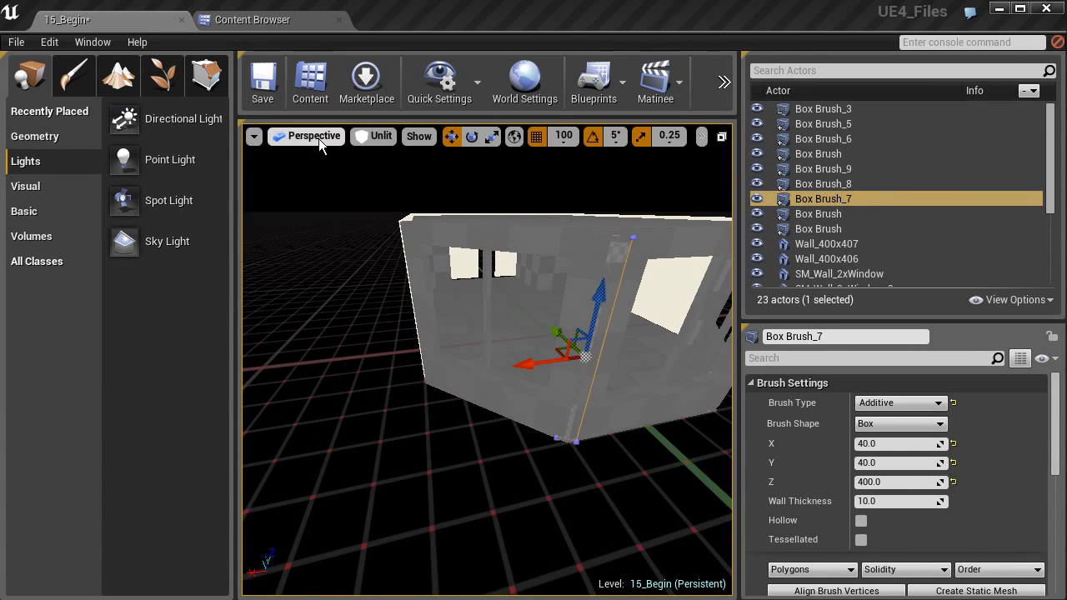
# Step: Switch to the top wireframe view and delete the subtractive brush Box Brush_3 inside the angled wall
pyautogui.click(309, 195)
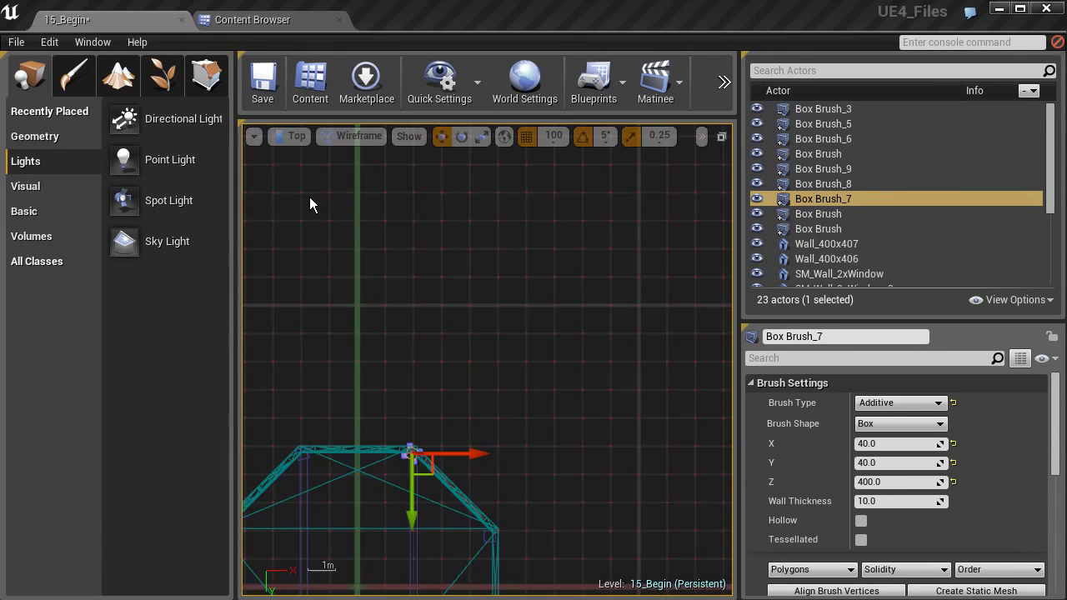
pyautogui.moveTo(357, 347); pyautogui.dragTo(441, 138, button='right')
pyautogui.scroll(9, 450, 252)
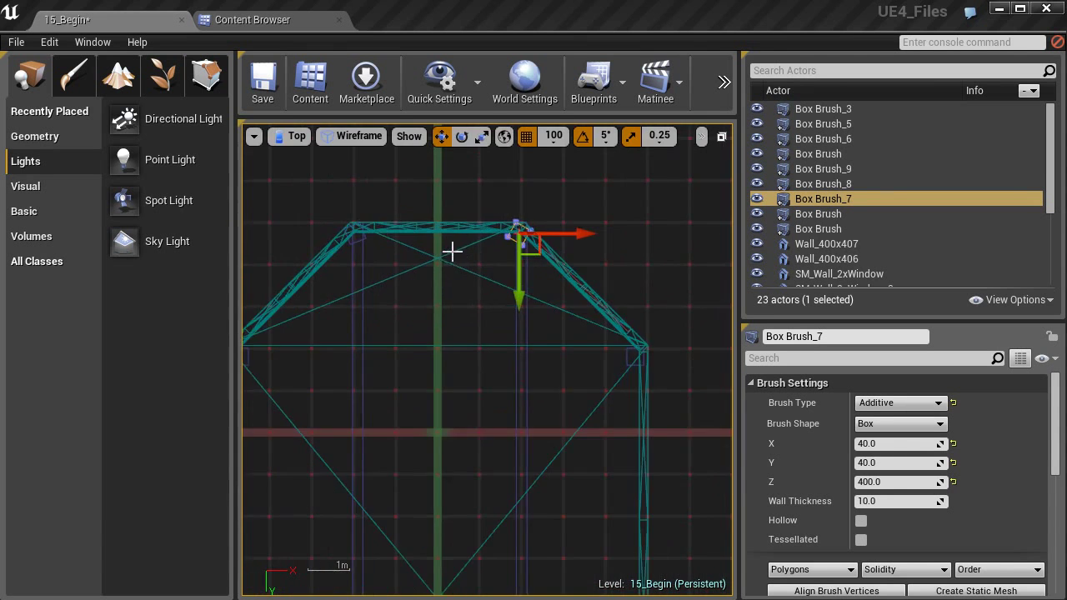
pyautogui.moveTo(619, 270); pyautogui.dragTo(468, 282, button='right')
pyautogui.scroll(5, 450, 262)
pyautogui.click(435, 232)
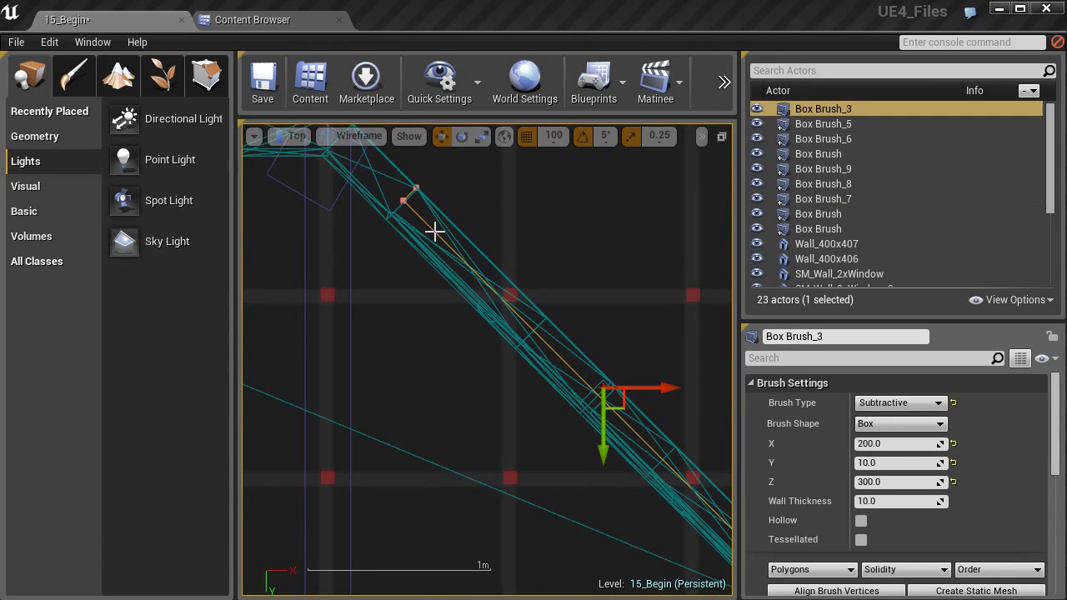
pyautogui.press('Delete')
# Step: Inspect the walls and corners in the top wireframe view for leftover brushes, checking the box brush Box Brush_5 in the corner
pyautogui.scroll(-6, 452, 195)
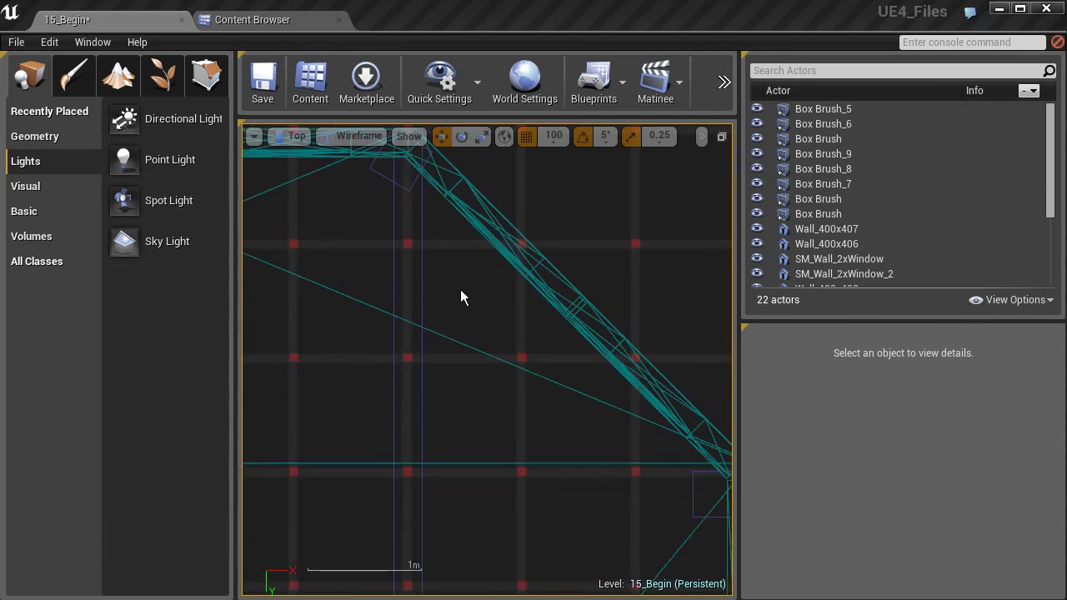
pyautogui.moveTo(487, 328); pyautogui.dragTo(434, 208, button='right')
pyautogui.scroll(5, 561, 331)
pyautogui.moveTo(573, 331); pyautogui.dragTo(515, 205, button='right')
pyautogui.scroll(-8, 505, 312)
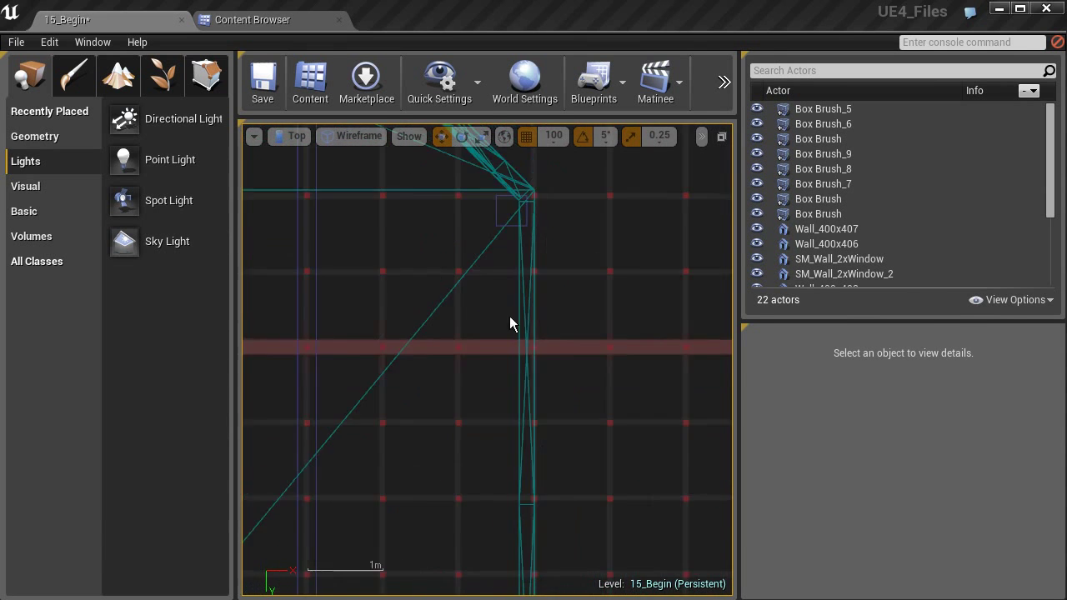
pyautogui.moveTo(440, 372); pyautogui.dragTo(498, 155, button='right')
pyautogui.moveTo(482, 432); pyautogui.dragTo(464, 268, button='right')
pyautogui.scroll(-1, 486, 347)
pyautogui.scroll(9, 545, 443)
pyautogui.scroll(4, 551, 436)
pyautogui.click(543, 388)
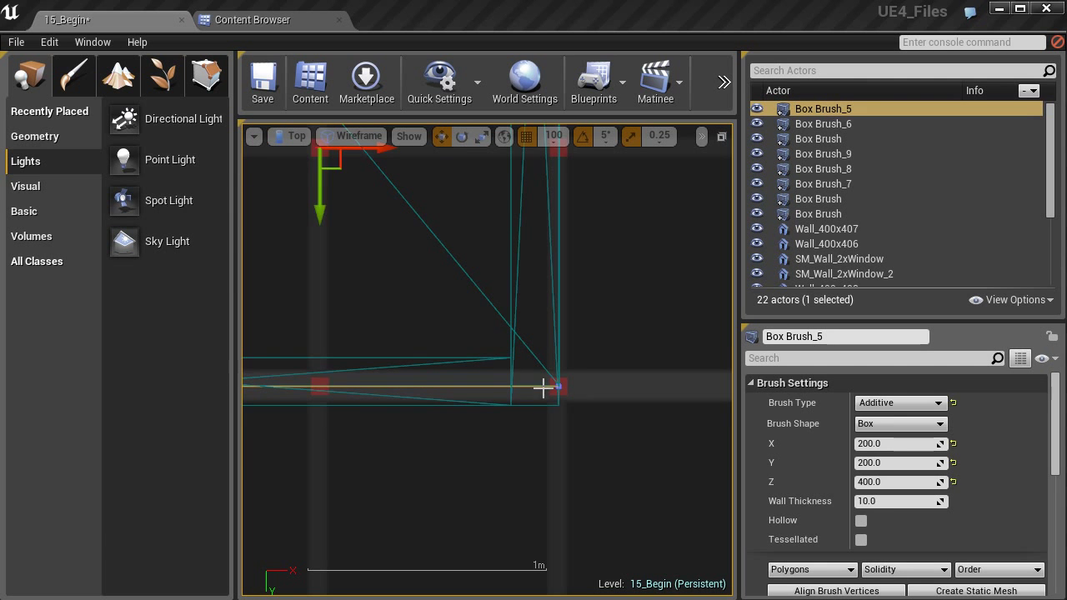
pyautogui.scroll(-5, 584, 400)
pyautogui.moveTo(361, 298); pyautogui.dragTo(561, 392, button='right')
pyautogui.scroll(-4, 551, 391)
pyautogui.scroll(-4, 421, 359)
pyautogui.moveTo(398, 303)
pyautogui.mouseDown(button='right')
pyautogui.moveTo(493, 404)
pyautogui.moveTo(267, 334)
pyautogui.mouseUp(button='right')
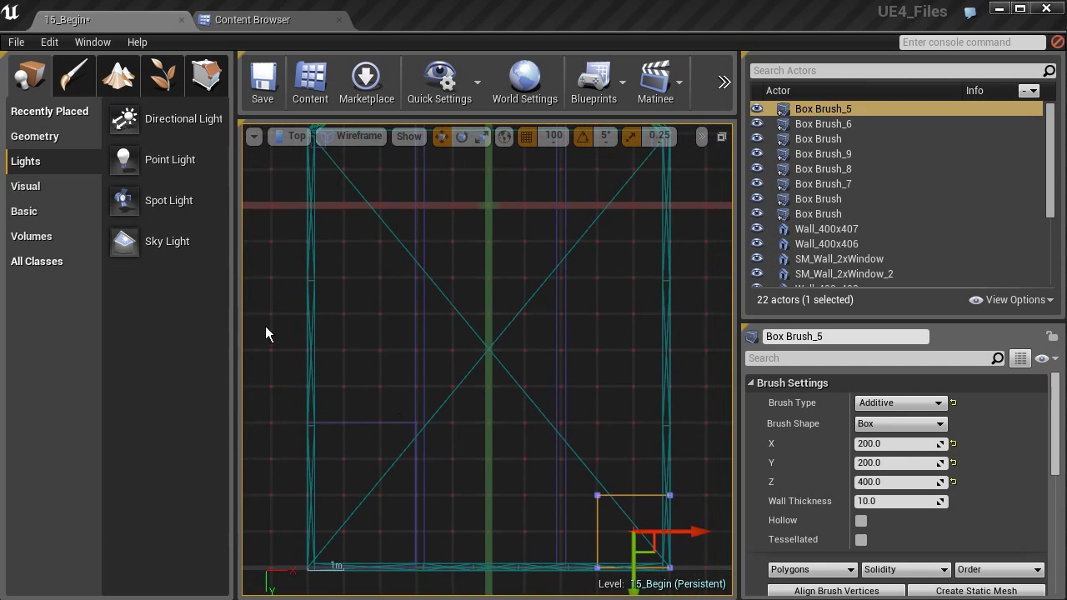
pyautogui.click(363, 266)
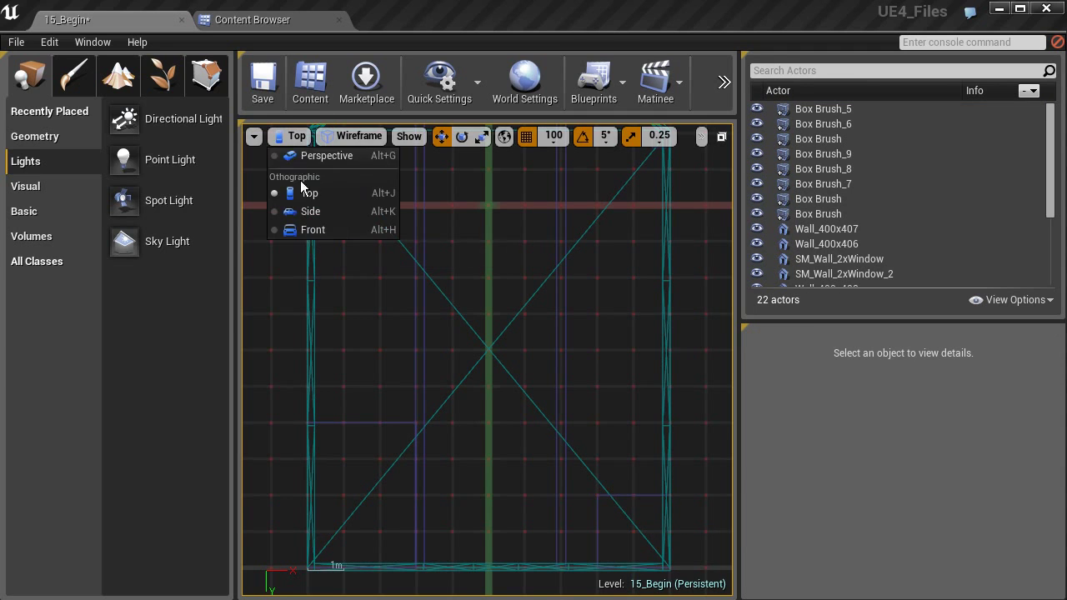
# Step: Return to the perspective view and set the Z location of the floor mesh SM_Floor to 10
pyautogui.click(326, 157)
pyautogui.moveTo(317, 238); pyautogui.dragTo(46, 212, button='right')
pyautogui.moveTo(358, 313); pyautogui.dragTo(439, 336, button='right')
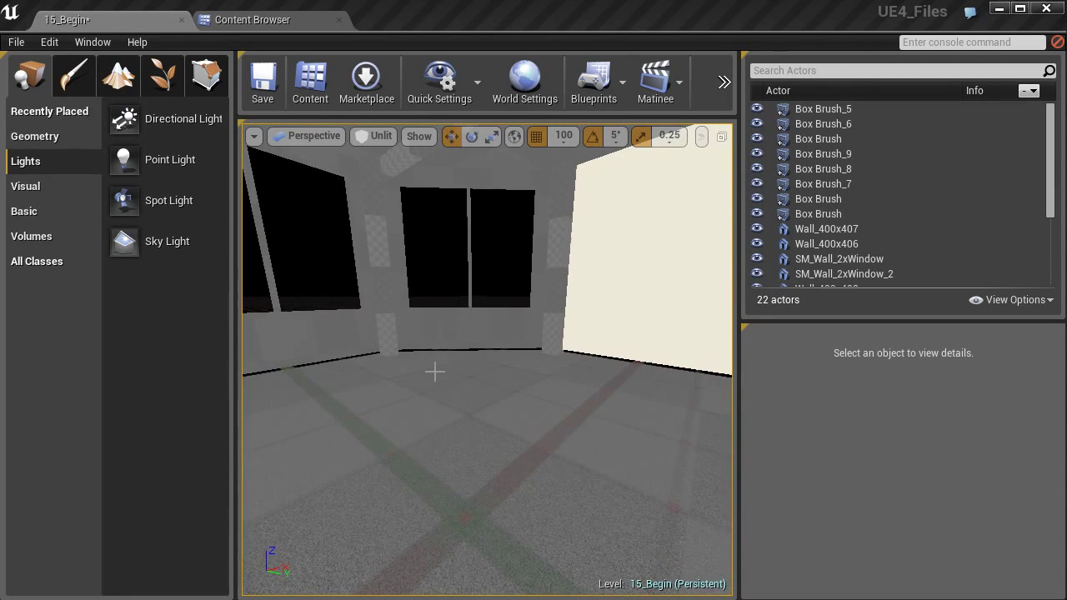
pyautogui.click(437, 376)
pyautogui.press('f')
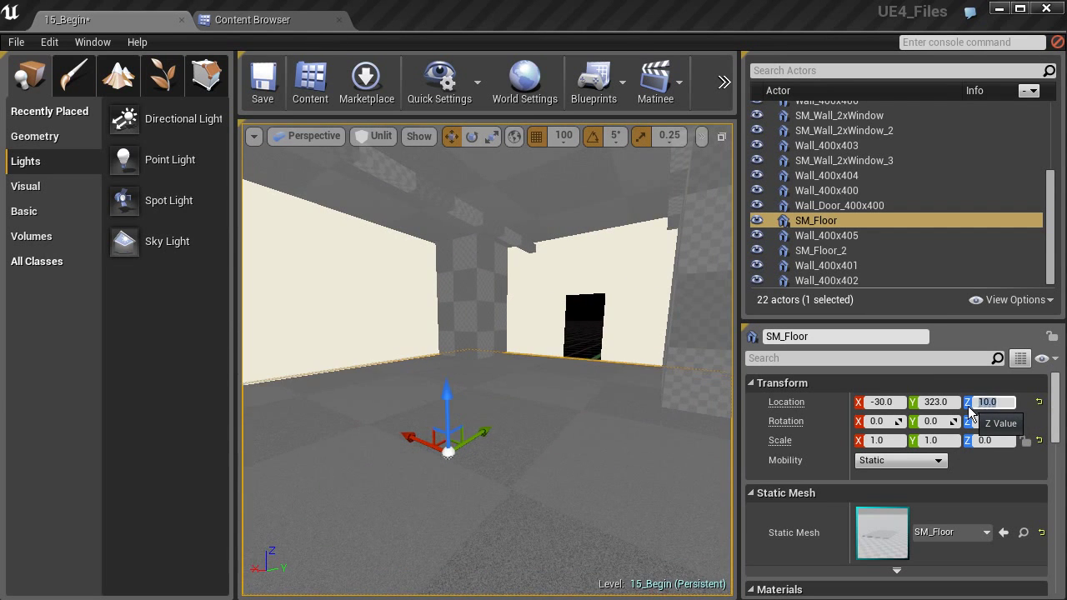
# Step: Examine the building from outside and inside to check the walls, windows, door, floor and ceiling
pyautogui.click(581, 335)
pyautogui.moveTo(581, 335); pyautogui.dragTo(554, 377, button='right')
pyautogui.press('w')
pyautogui.press('s')
pyautogui.press('w')
pyautogui.press('e')
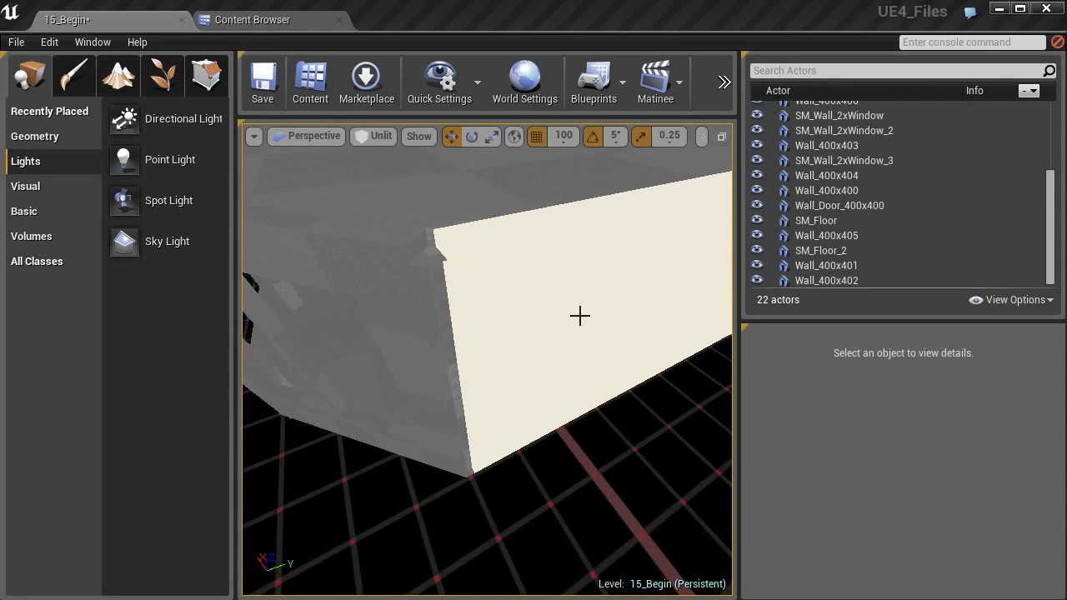
pyautogui.press('s')
pyautogui.moveTo(486, 262); pyautogui.dragTo(564, 234, button='right')
pyautogui.press('a')
pyautogui.press('w')
pyautogui.moveTo(519, 326); pyautogui.dragTo(730, 270, button='right')
pyautogui.press('s')
pyautogui.moveTo(422, 365)
pyautogui.mouseDown(button='right')
pyautogui.moveTo(392, 361)
pyautogui.moveTo(410, 360)
pyautogui.mouseUp(button='right')
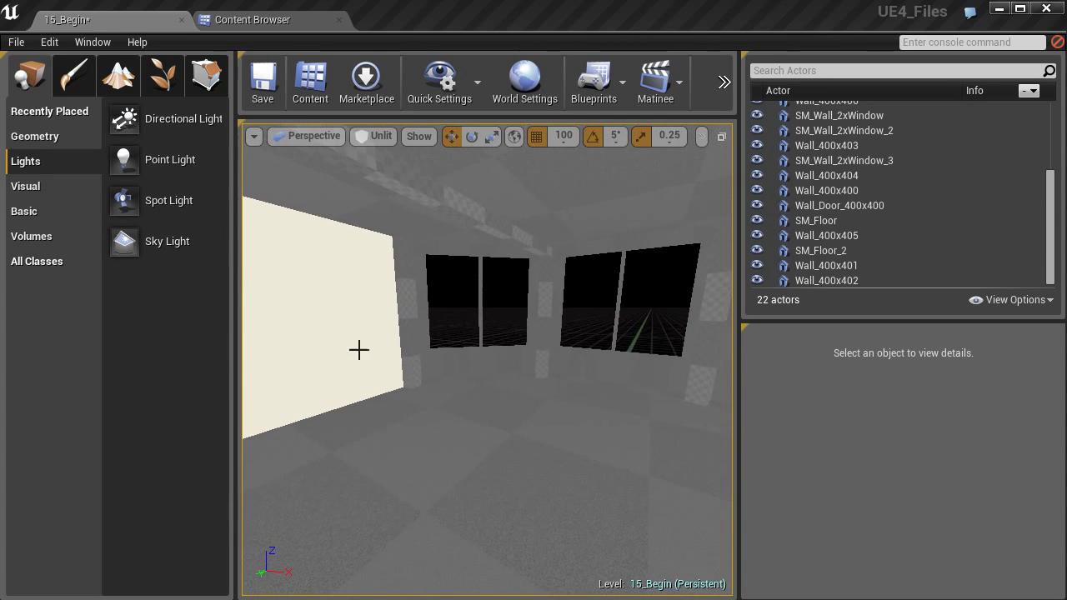
pyautogui.moveTo(677, 352)
pyautogui.mouseDown(button='right')
pyautogui.moveTo(617, 354)
pyautogui.moveTo(677, 355)
pyautogui.mouseUp(button='right')
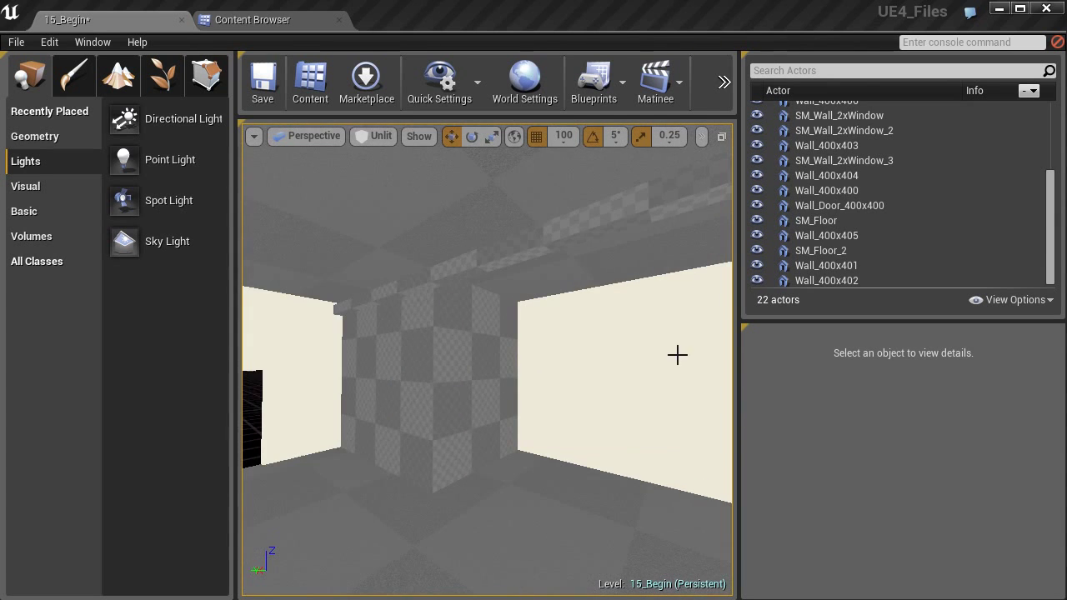
pyautogui.moveTo(375, 325); pyautogui.dragTo(408, 333, button='right')
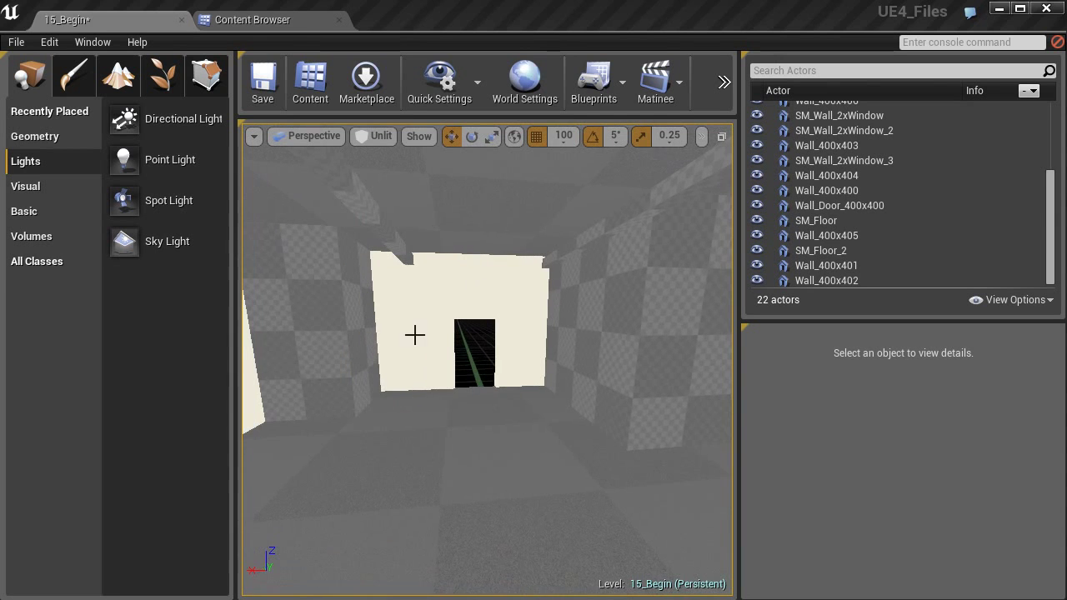